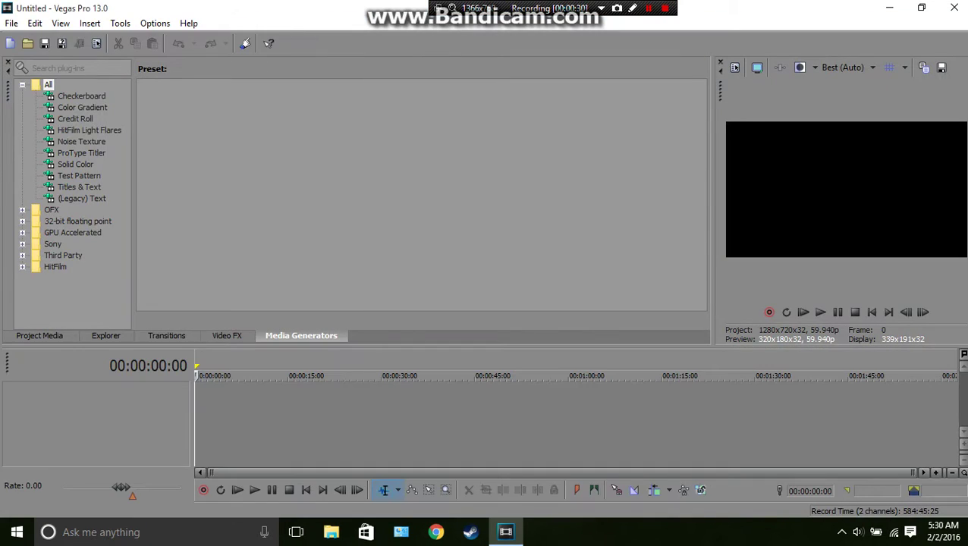
Import Klasky Csupo 1998 Super Effects.mp4 and apply ExpressFX Amplitude Modulation with the Ruined preset to its audio event.
left_click(27, 43)
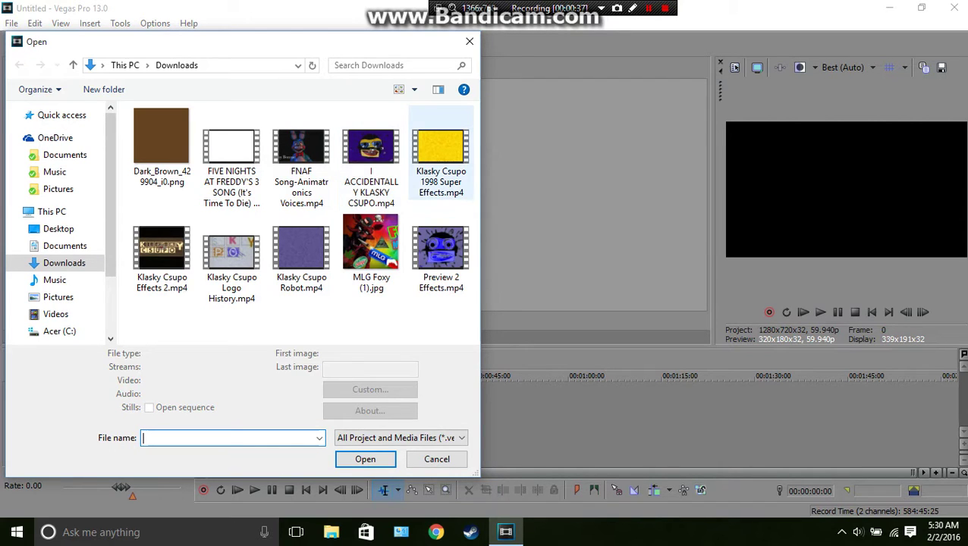
double_click(441, 152)
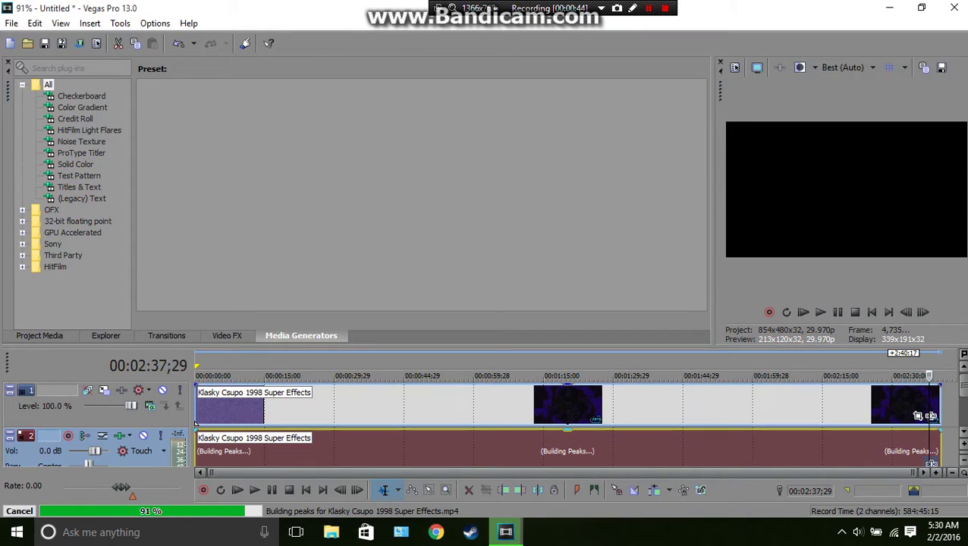
left_click(931, 463)
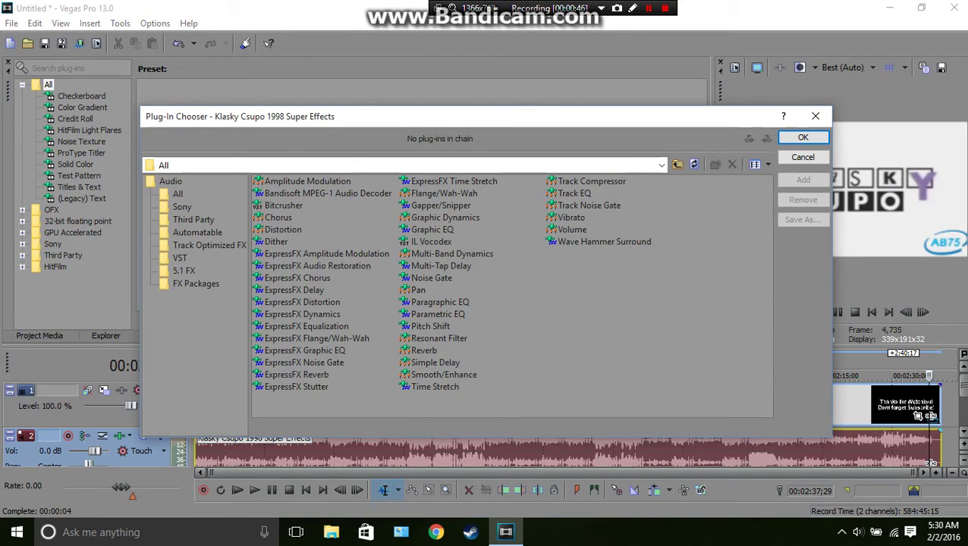
double_click(325, 253)
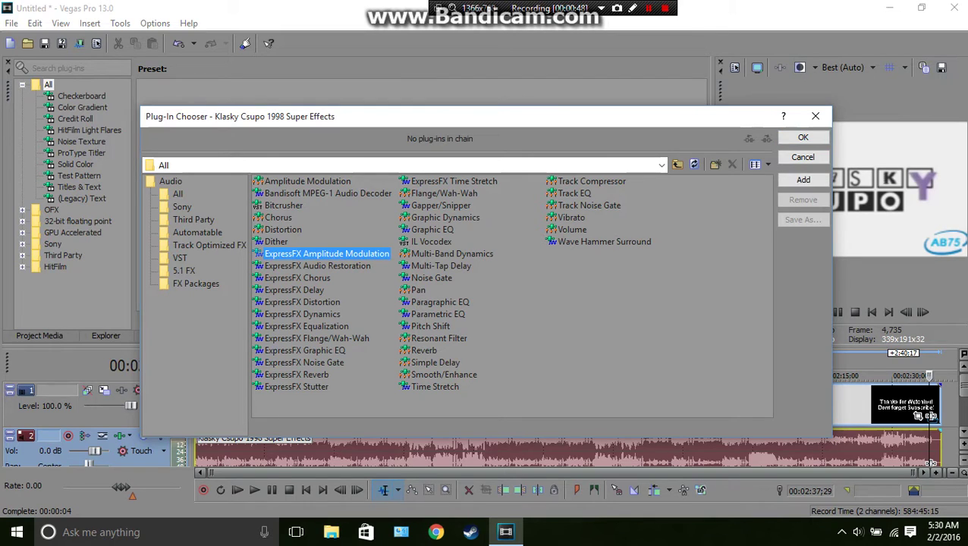
left_click(803, 137)
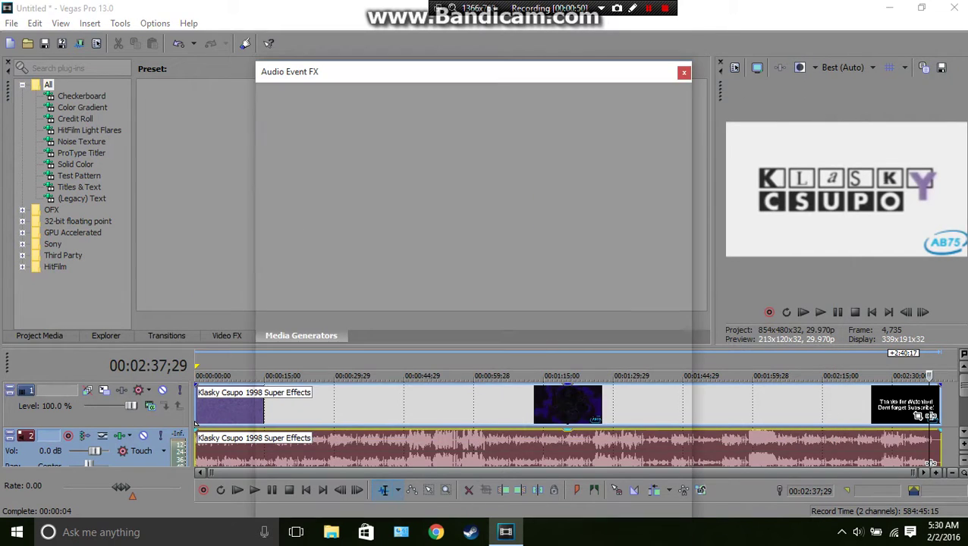
left_click(496, 132)
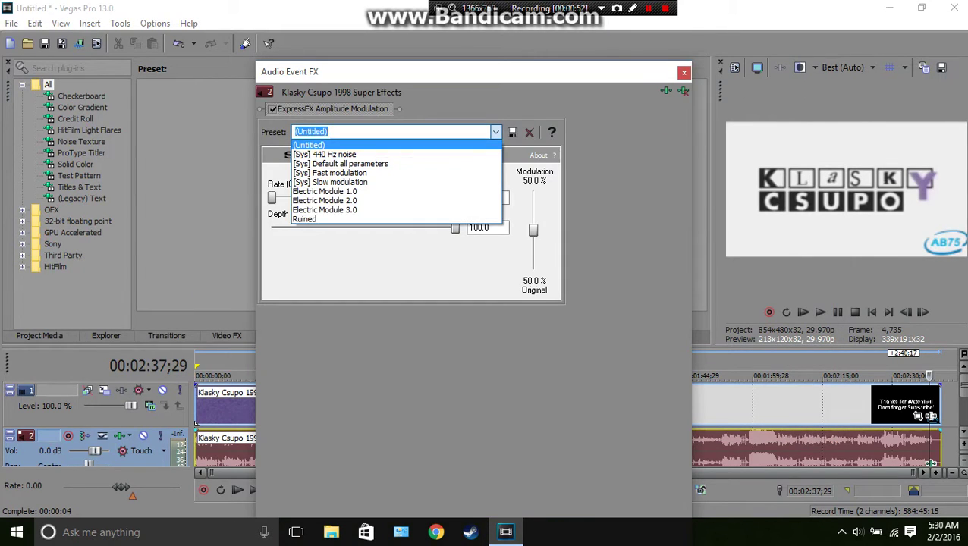
key("Down")
key("Return")
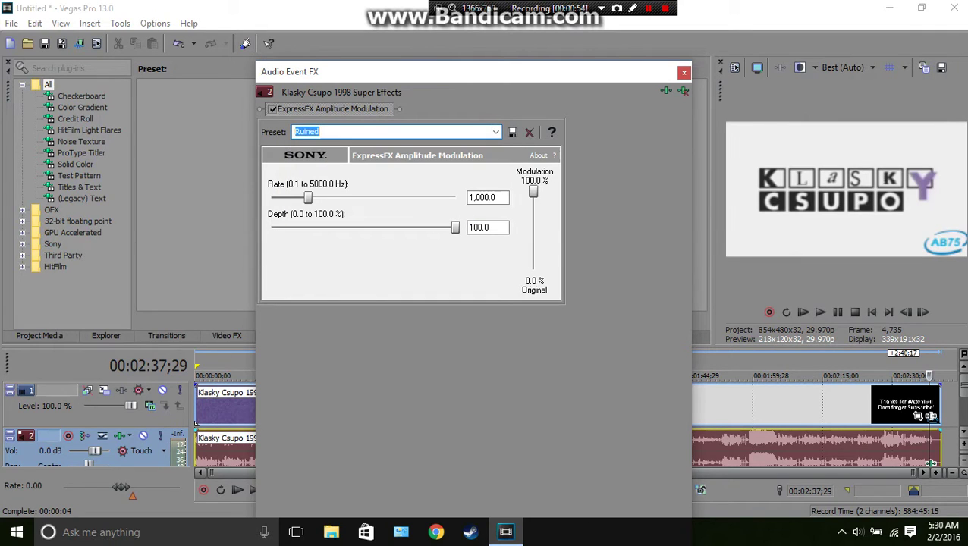
left_click(684, 72)
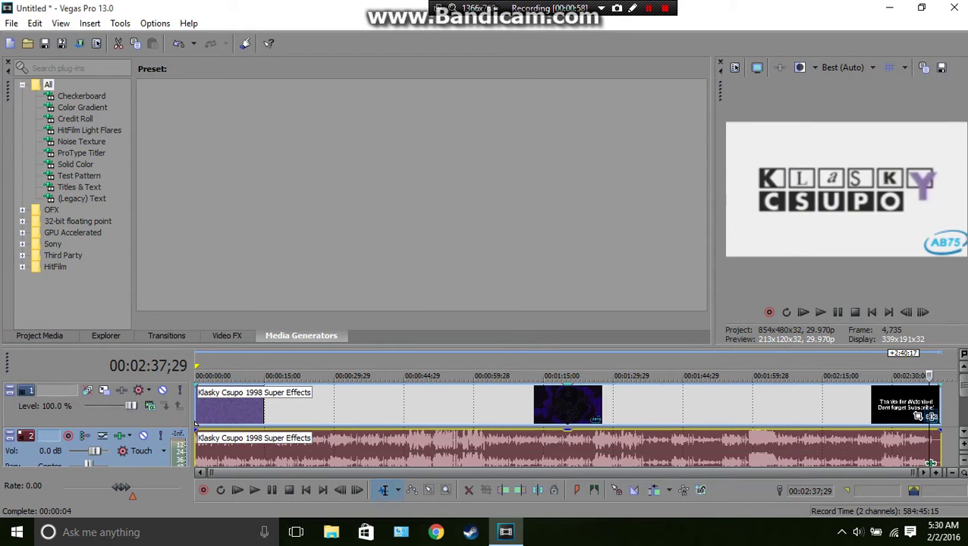
Apply the Ruined filter package to the Klasky Csupo 1998 Super Effects video event and review its Invert and HSL Adjust settings.
left_click(932, 417)
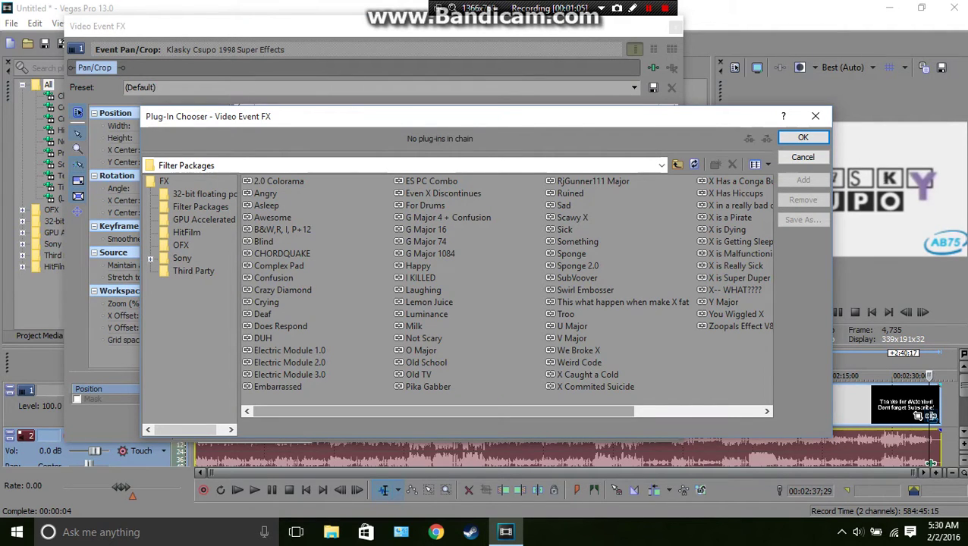
right_click(578, 411)
key("Escape")
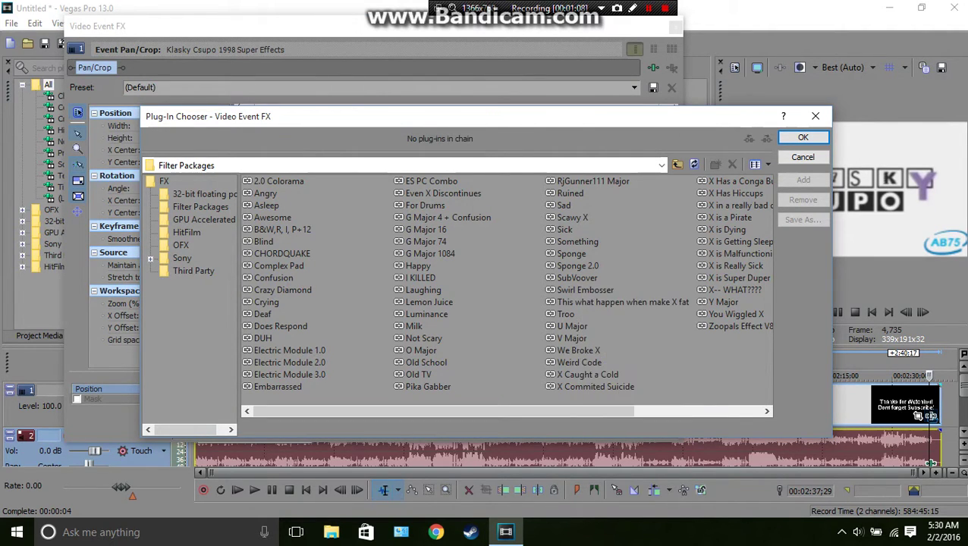
right_click(630, 412)
left_click_drag(628, 412, 756, 412)
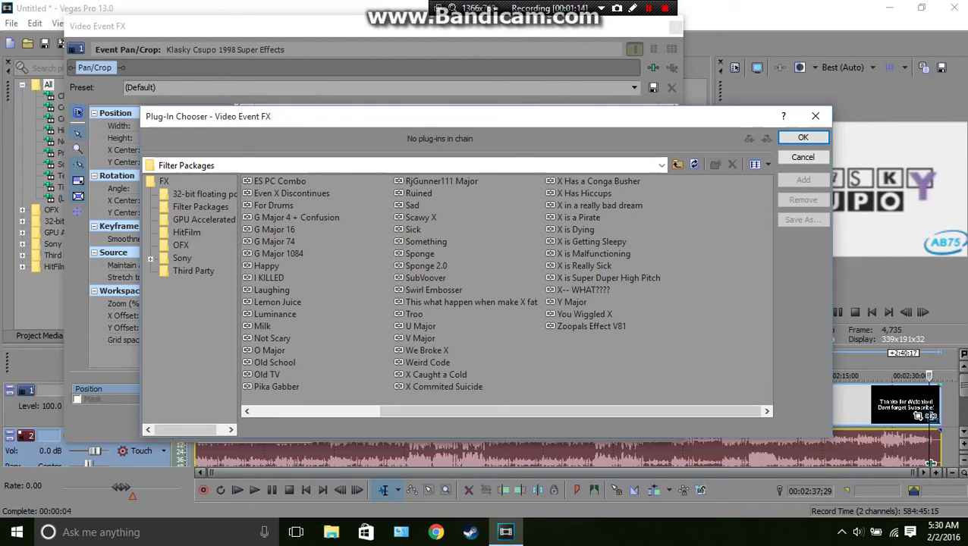
double_click(417, 194)
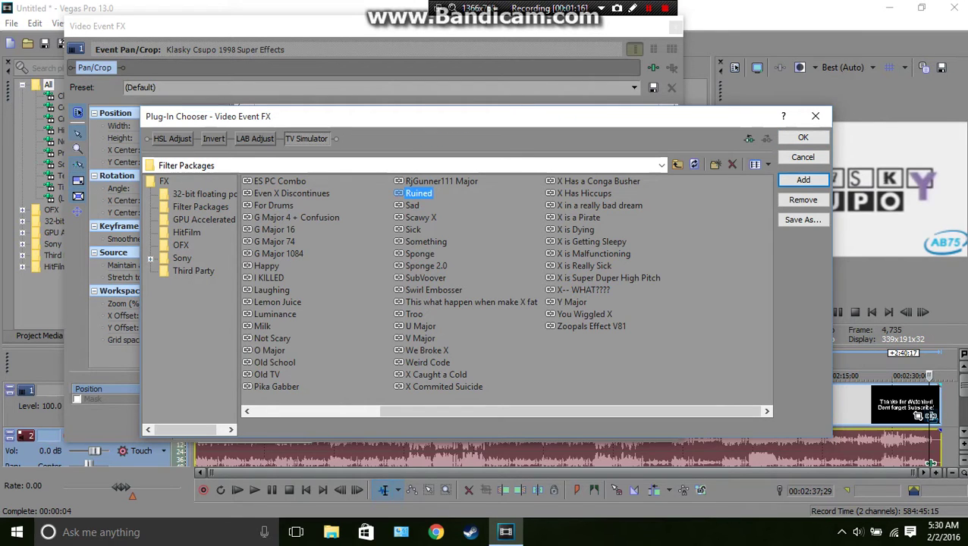
left_click(802, 137)
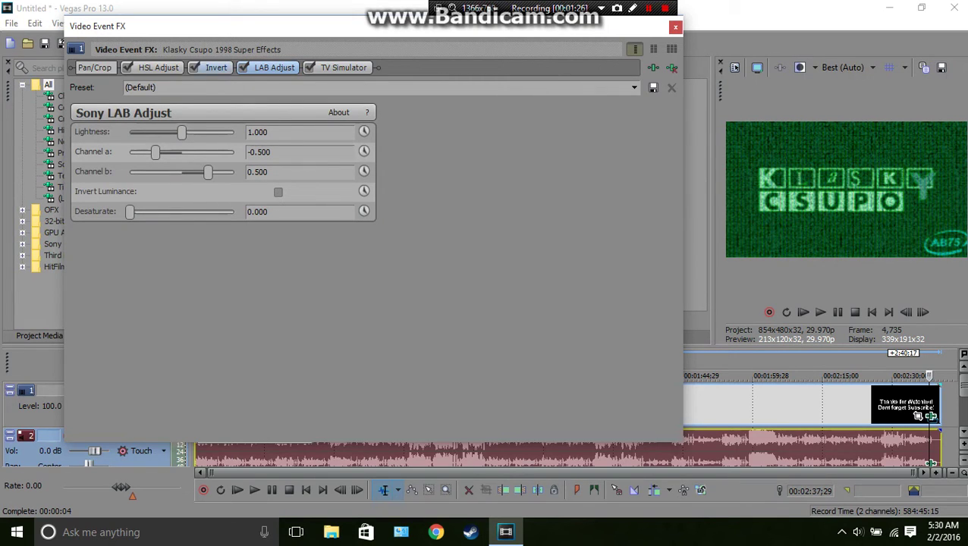
left_click(215, 68)
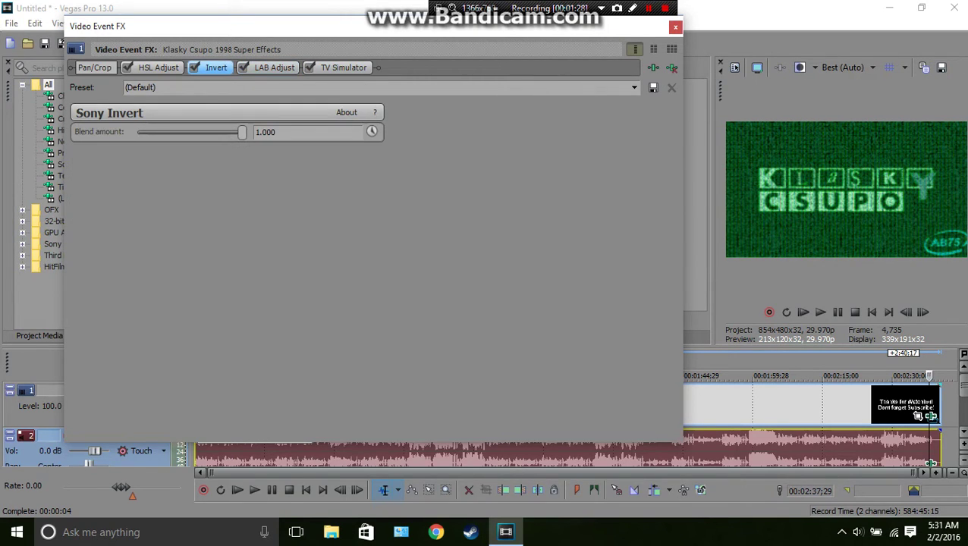
left_click(157, 69)
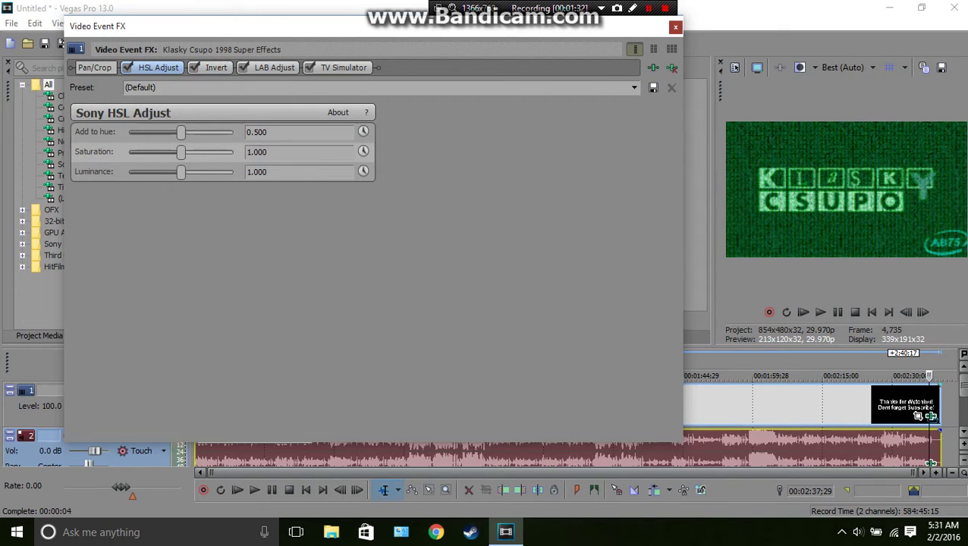
left_click(675, 27)
Play the project from the start to preview the applied audio and video effects.
left_click(803, 312)
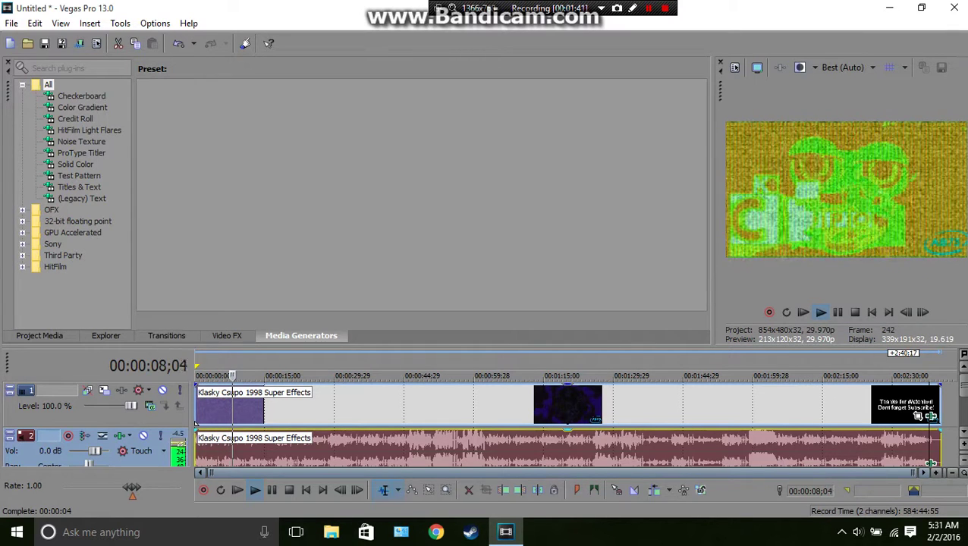
key("Return")
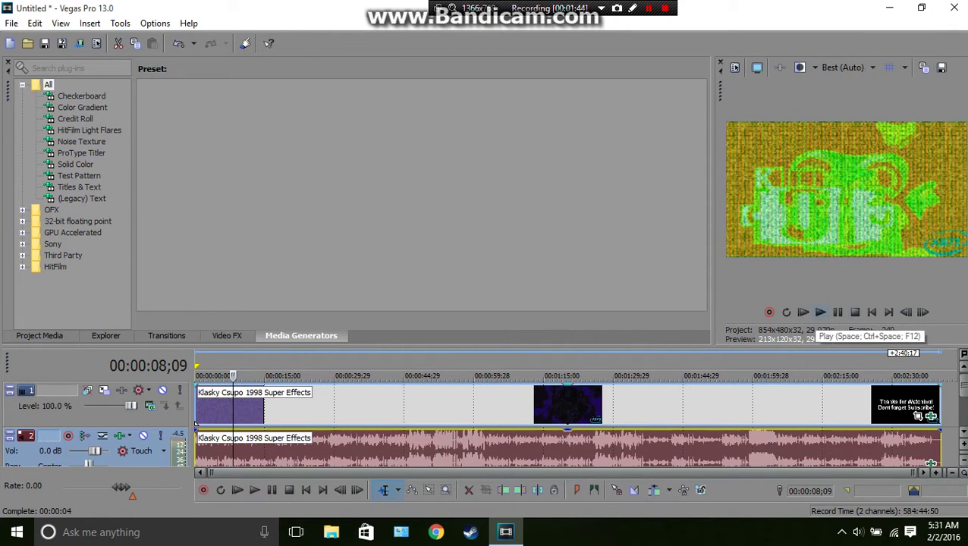
left_click(802, 312)
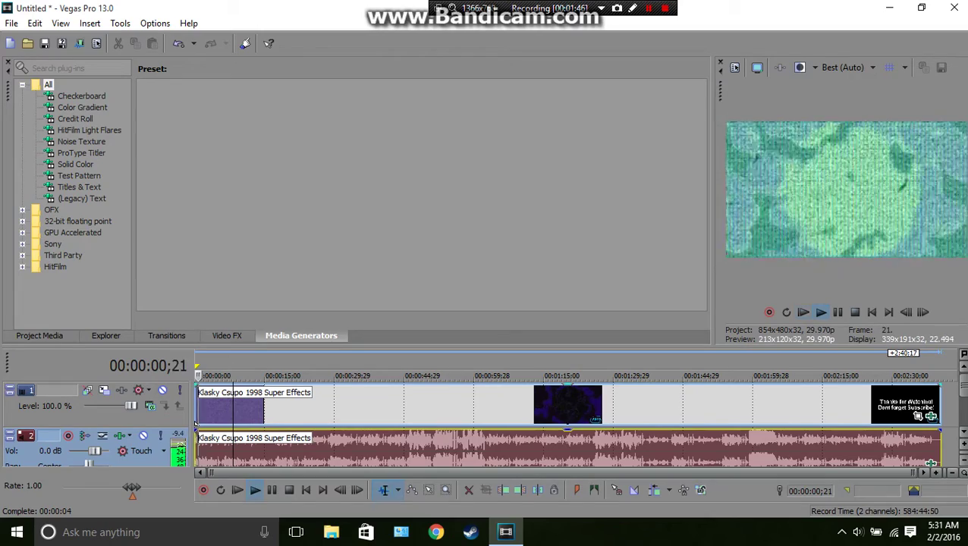
Insert a new video track above the clip and import MLG Foxy (1).jpg onto it.
left_click_drag(963, 385, 963, 400)
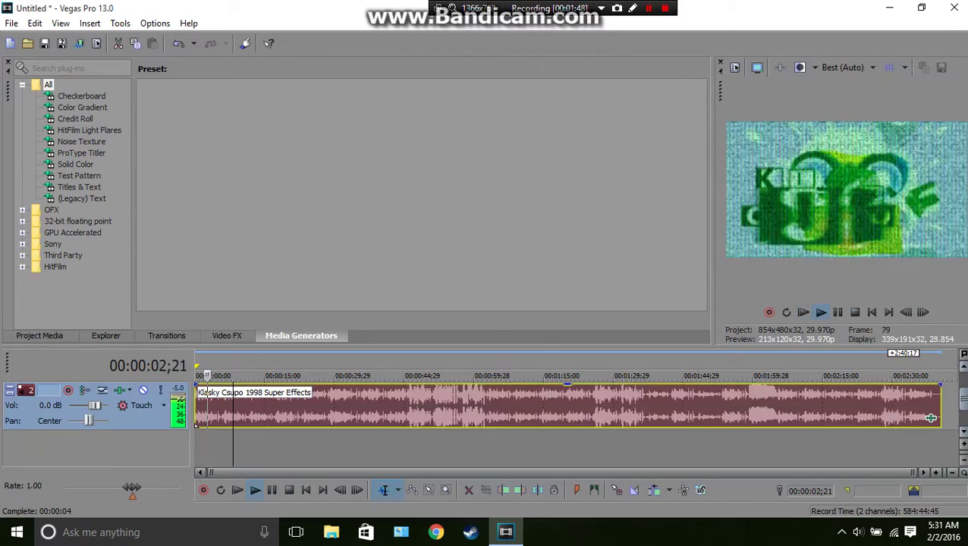
right_click(872, 442)
left_click(845, 482)
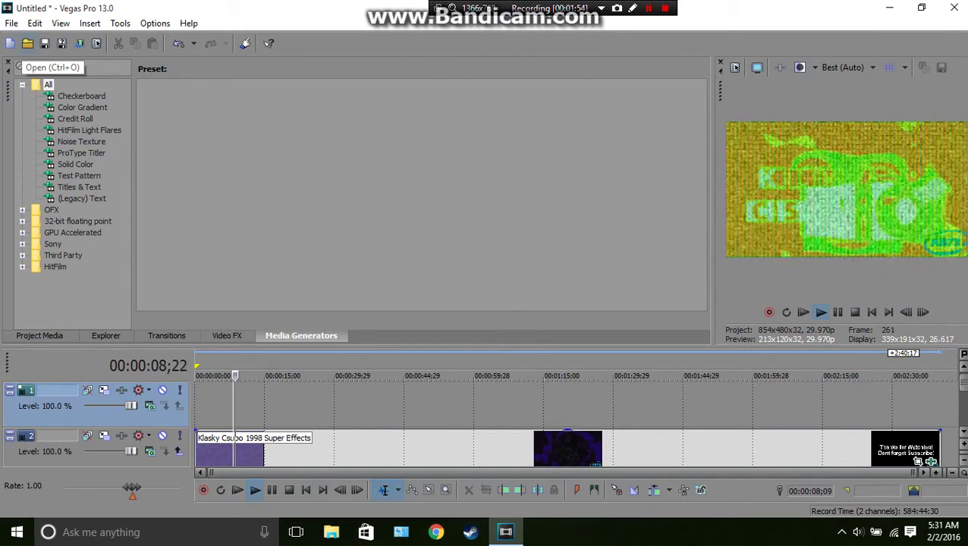
left_click(27, 43)
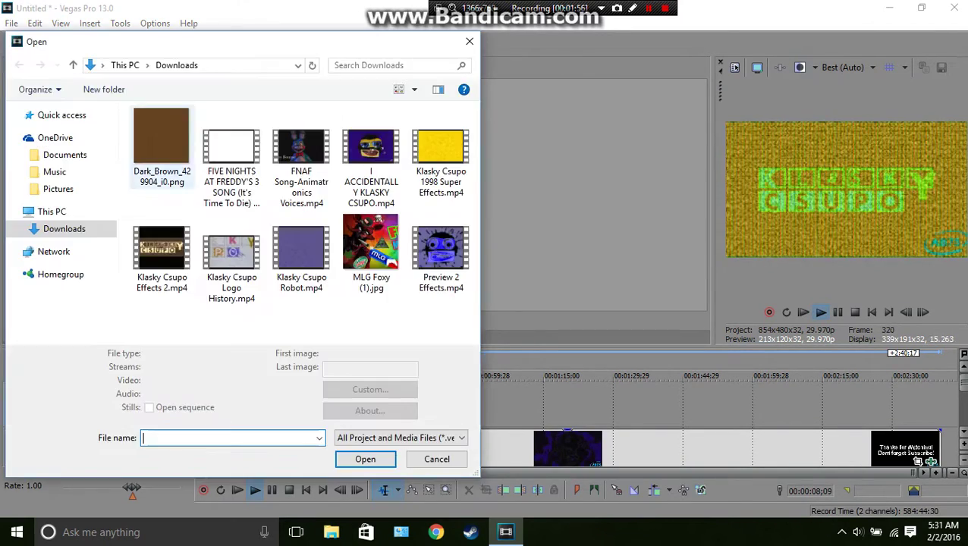
left_click(437, 459)
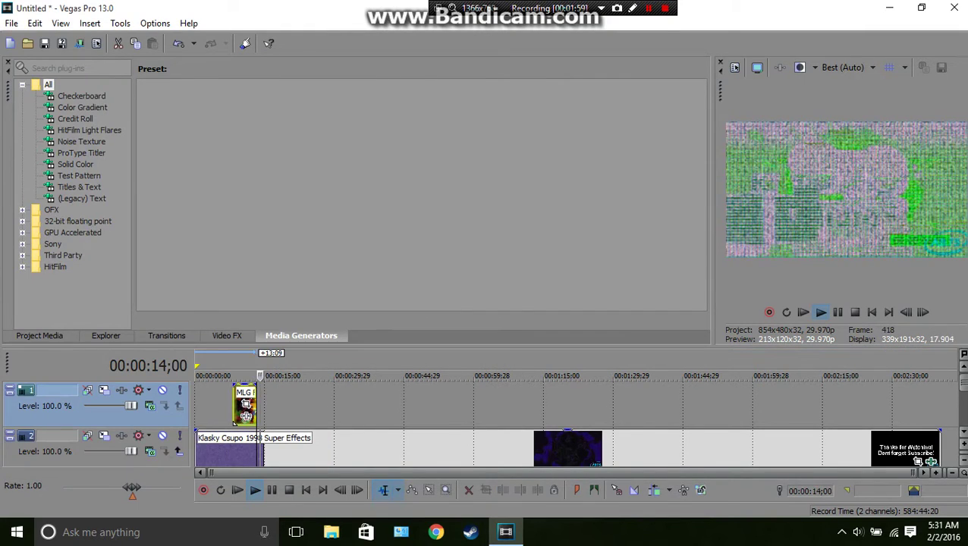
left_click_drag(245, 416, 244, 416)
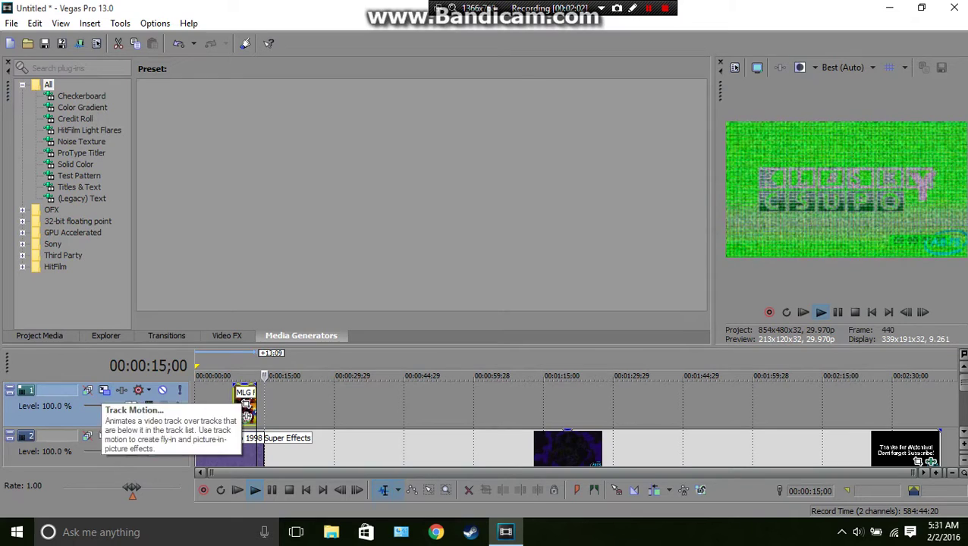
Apply the Watermark preset to the track motion of the image's track.
left_click(105, 389)
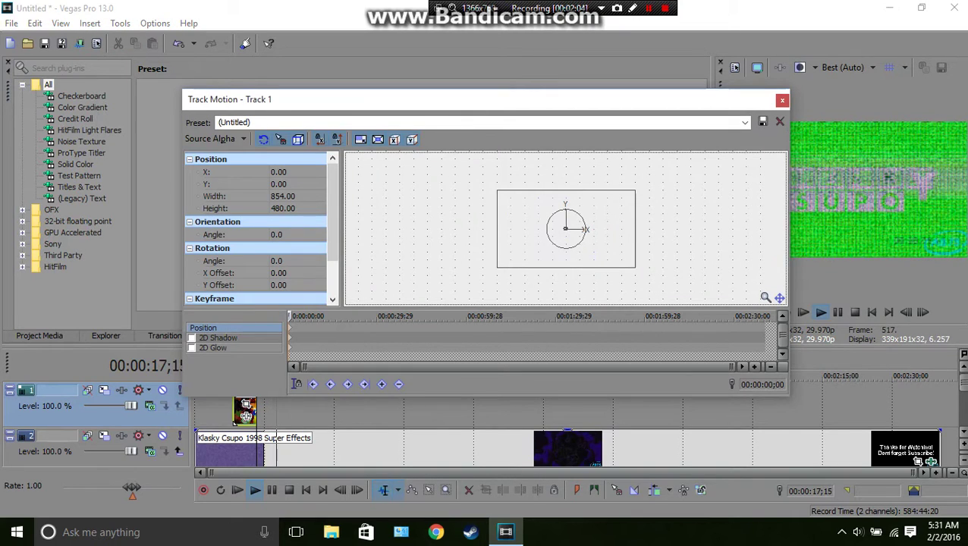
left_click_drag(212, 100, 97, 106)
left_click(629, 130)
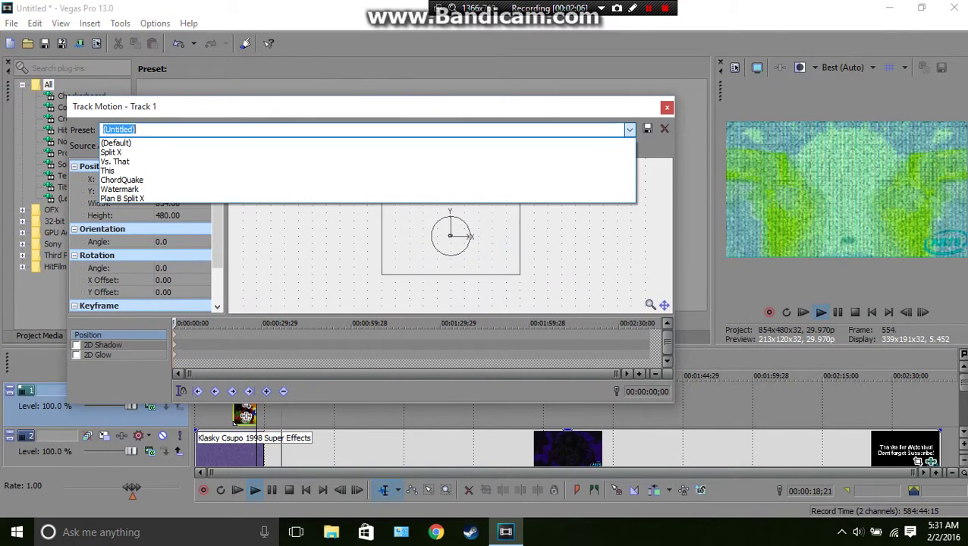
key("Return")
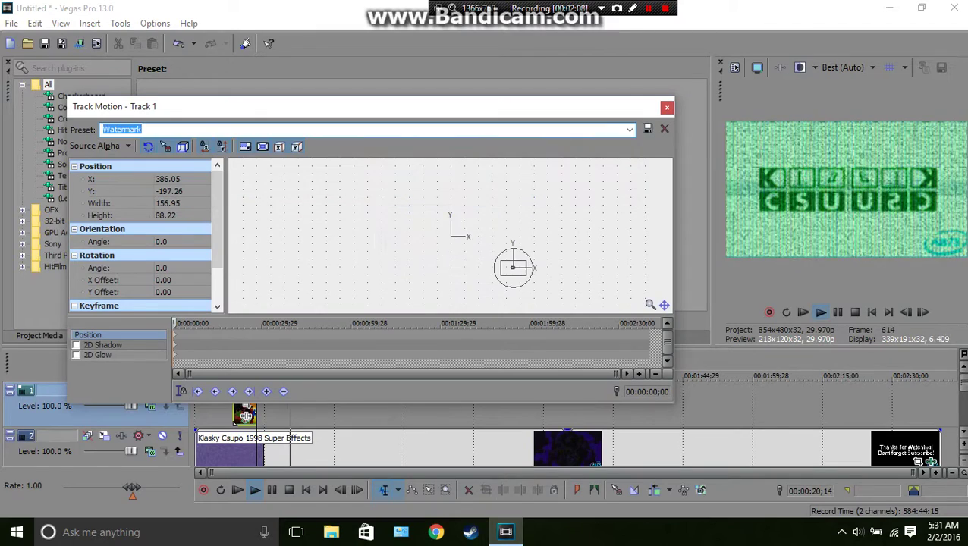
left_click(666, 107)
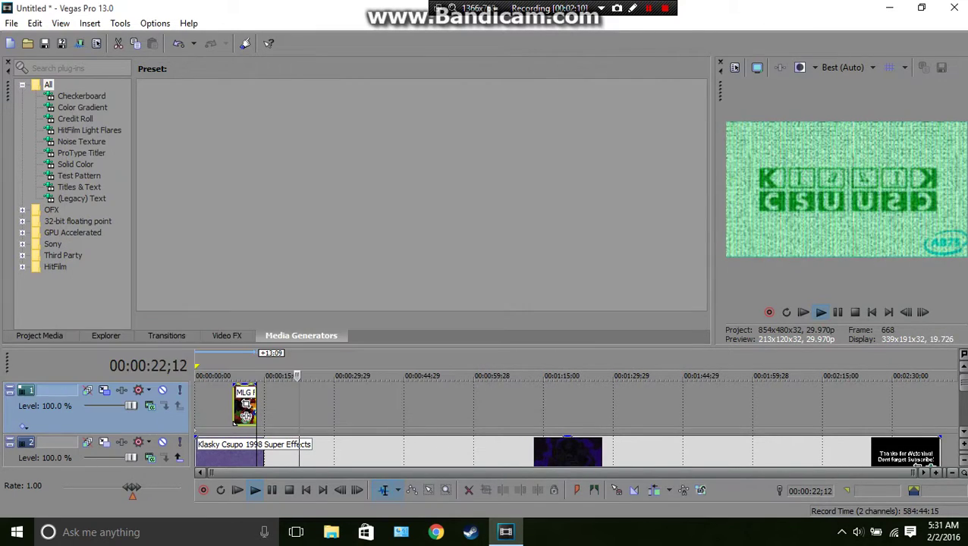
Extend the MLG Foxy (1) image event to span from the timeline's start to 00:02:40;21.
left_click_drag(235, 408, 196, 408)
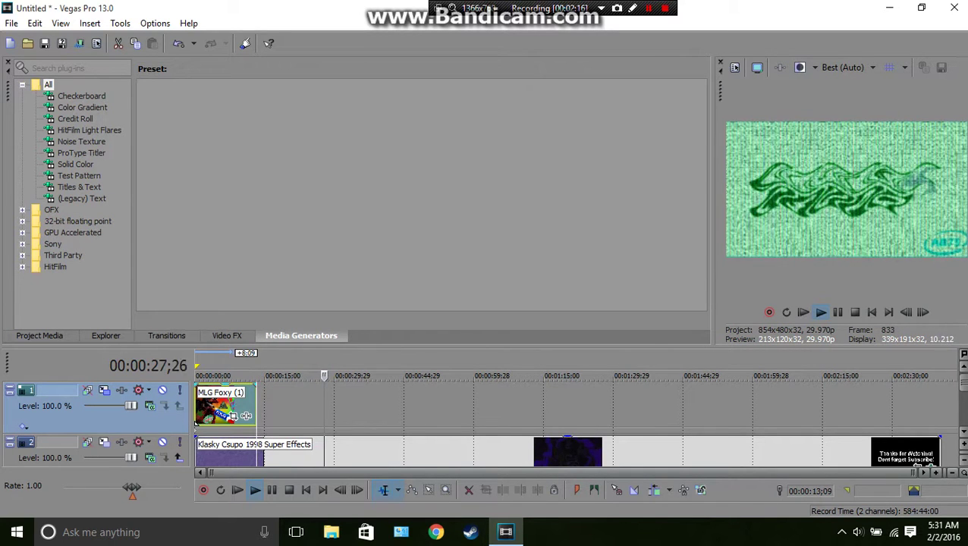
left_click_drag(237, 416, 195, 414)
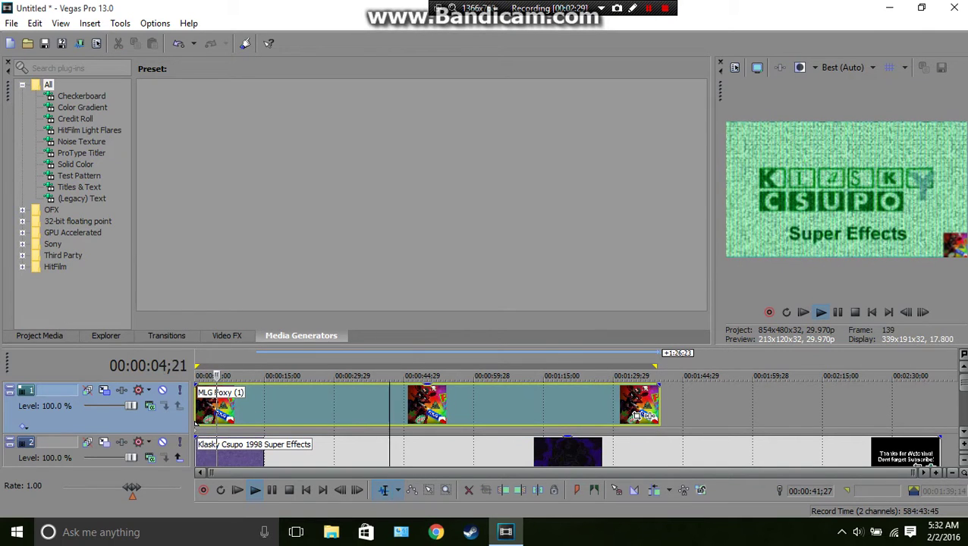
key("space")
key("space")
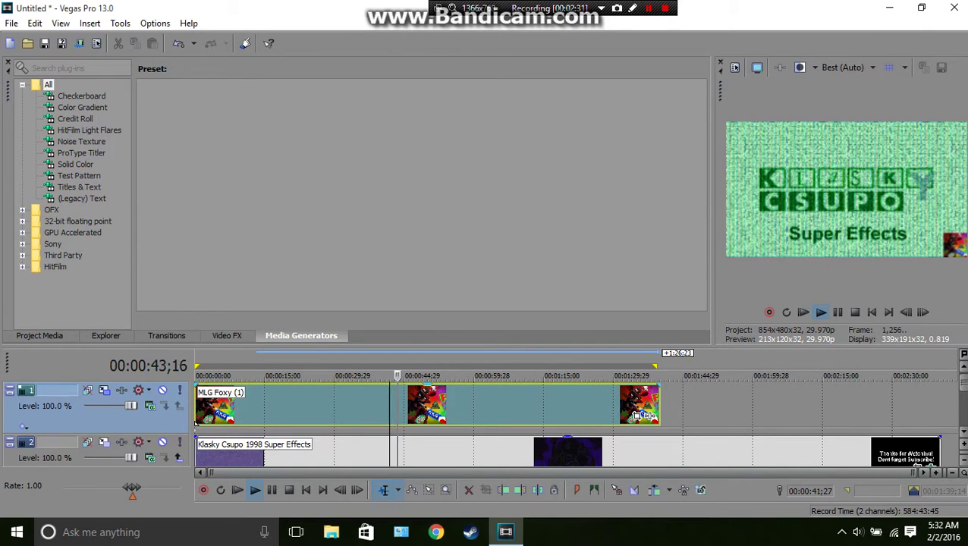
left_click_drag(644, 415, 910, 415)
scroll(921, 416, "up", 1)
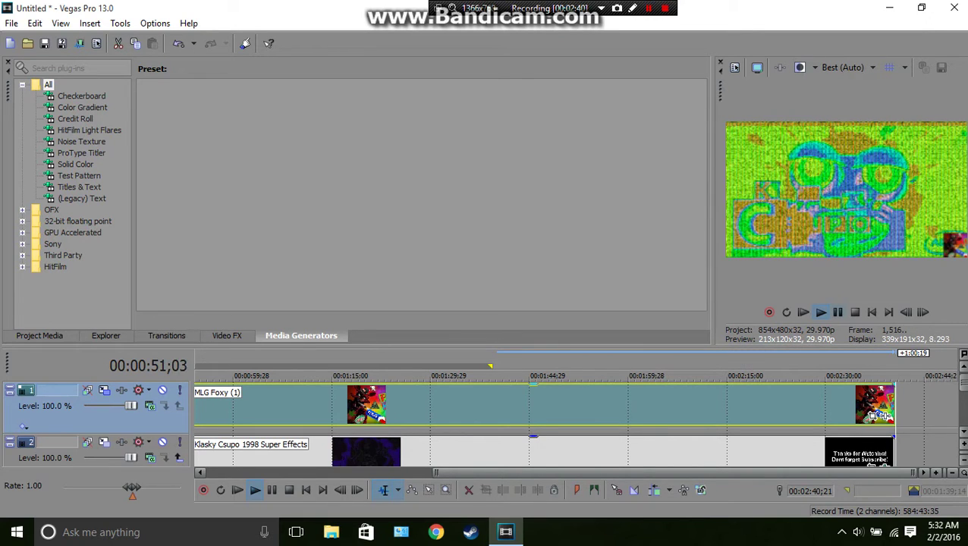
Split the MLG Foxy (1) event at 00:02:40;17, where the Klasky Csupo clip ends, and delete the leftover piece.
left_click(837, 311)
scroll(577, 418, "down", 1)
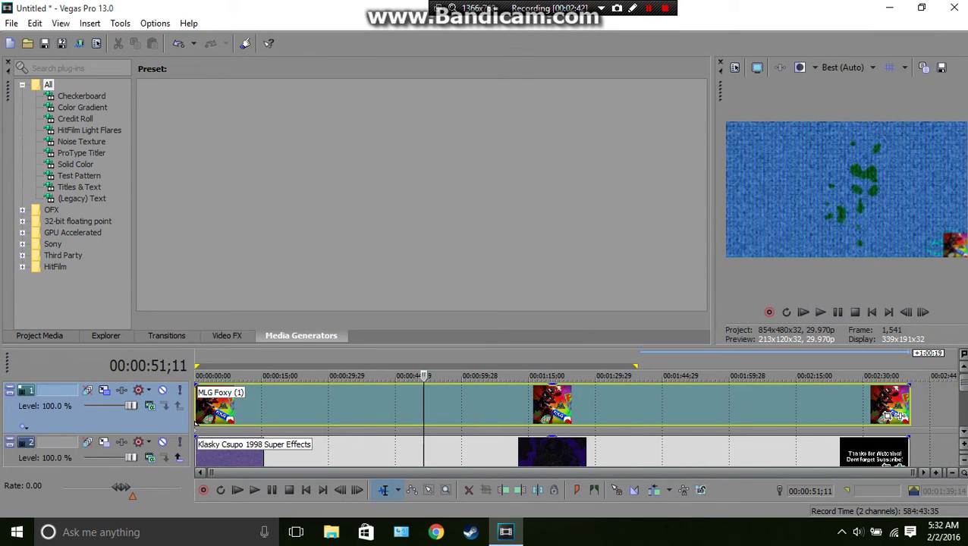
left_click(909, 405)
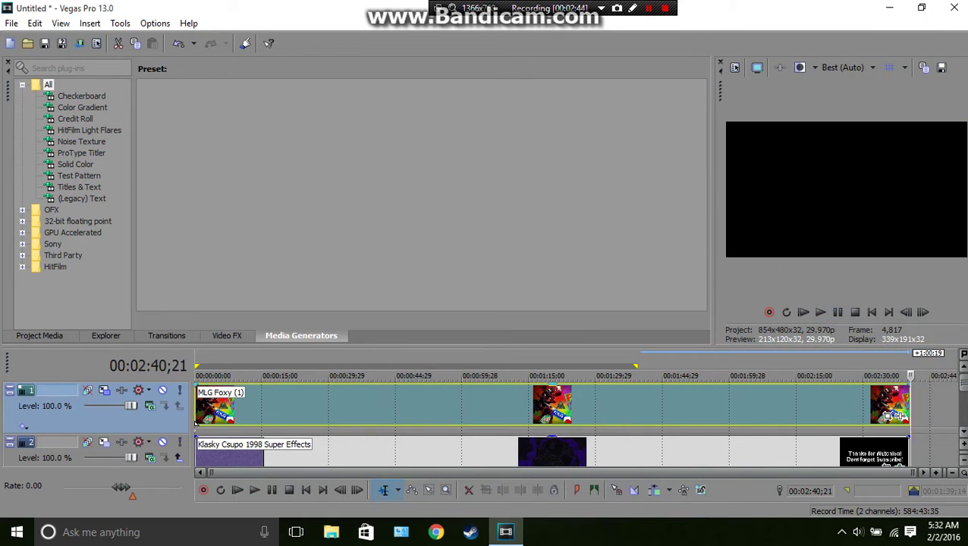
scroll(909, 416, "down", 1)
scroll(909, 415, "up", 8)
scroll(577, 424, "down", 2)
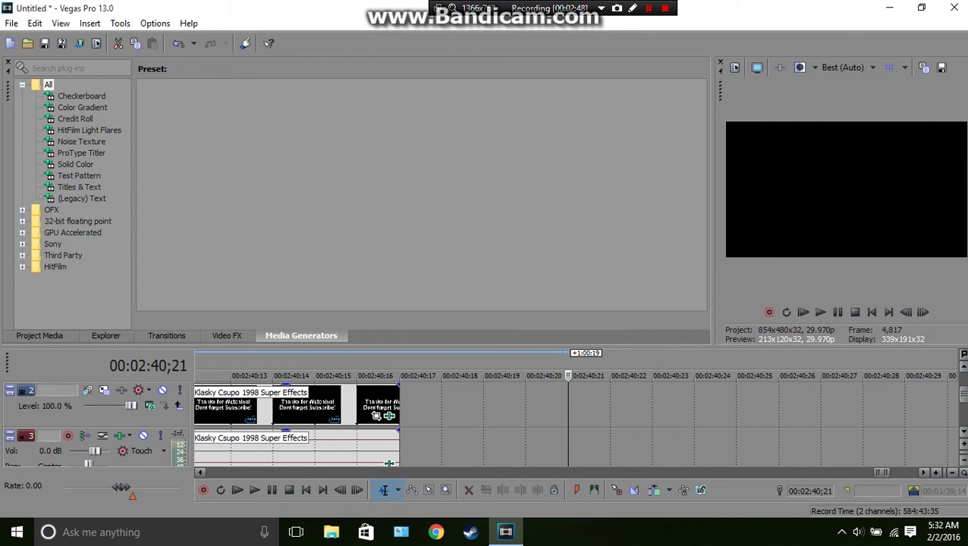
left_click(963, 366)
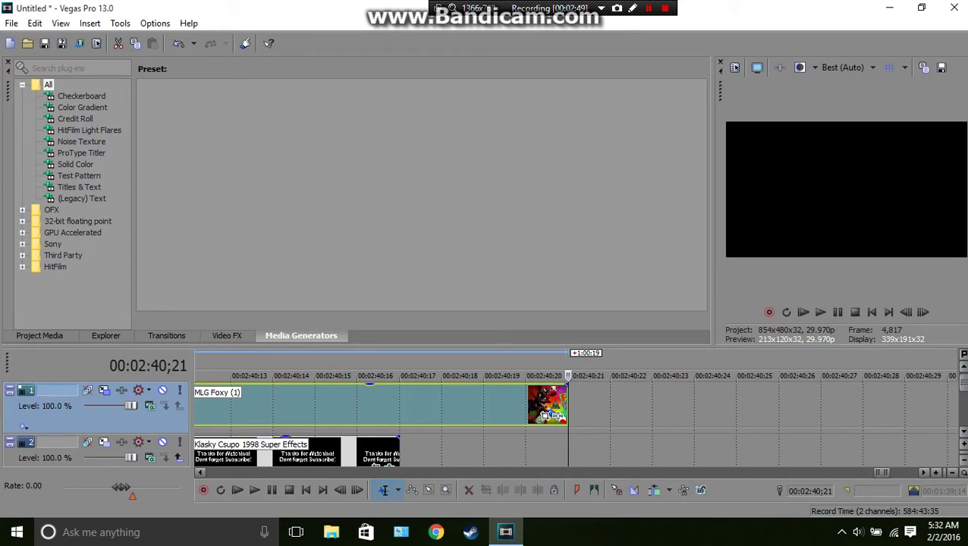
left_click(393, 450)
left_click(547, 415)
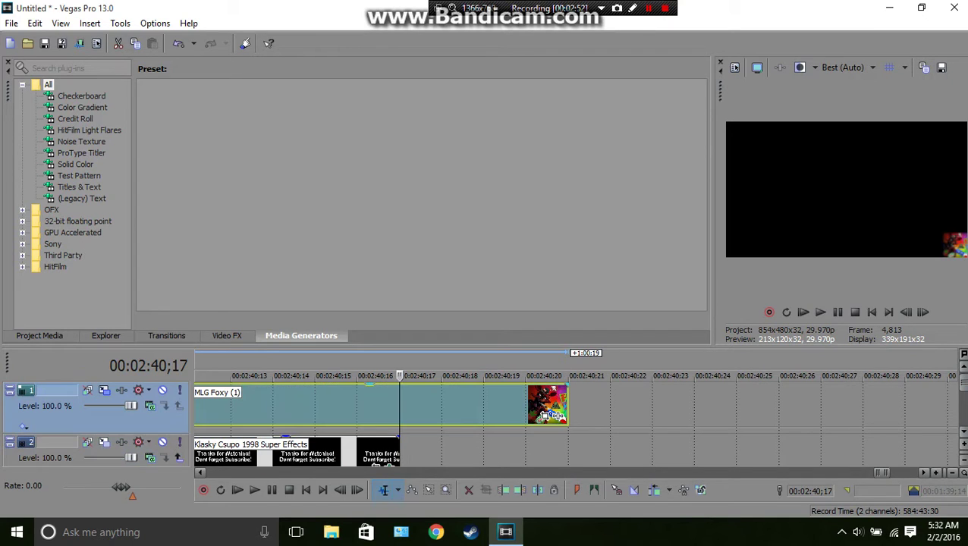
key("s")
right_click(452, 406)
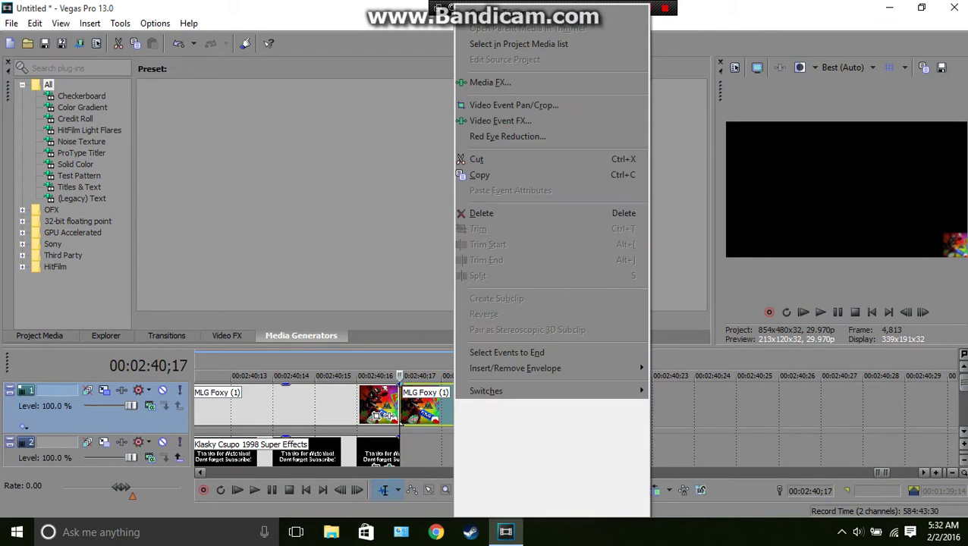
left_click(478, 213)
Play the trimmed ending and the start of the project to check the result.
key("space")
scroll(486, 417, "down", 10)
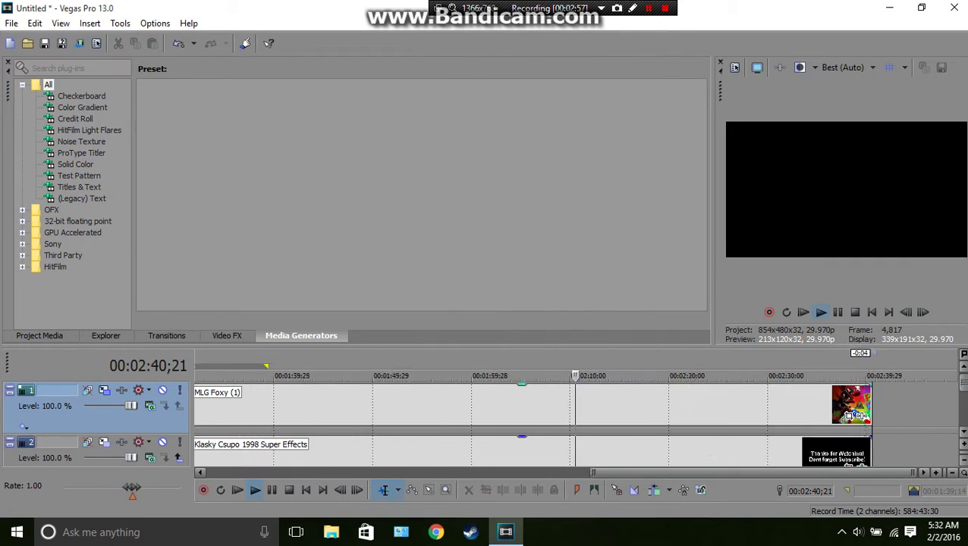
key("space")
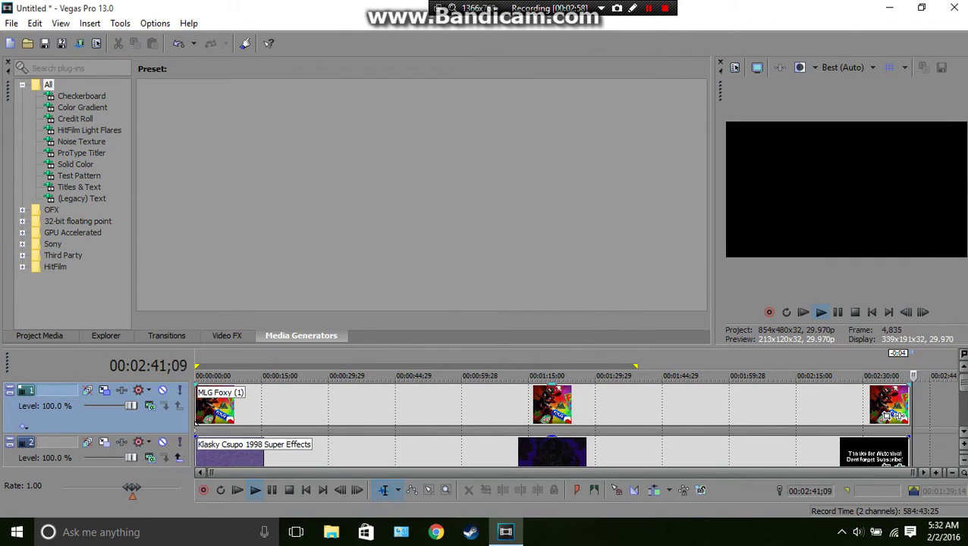
key("space")
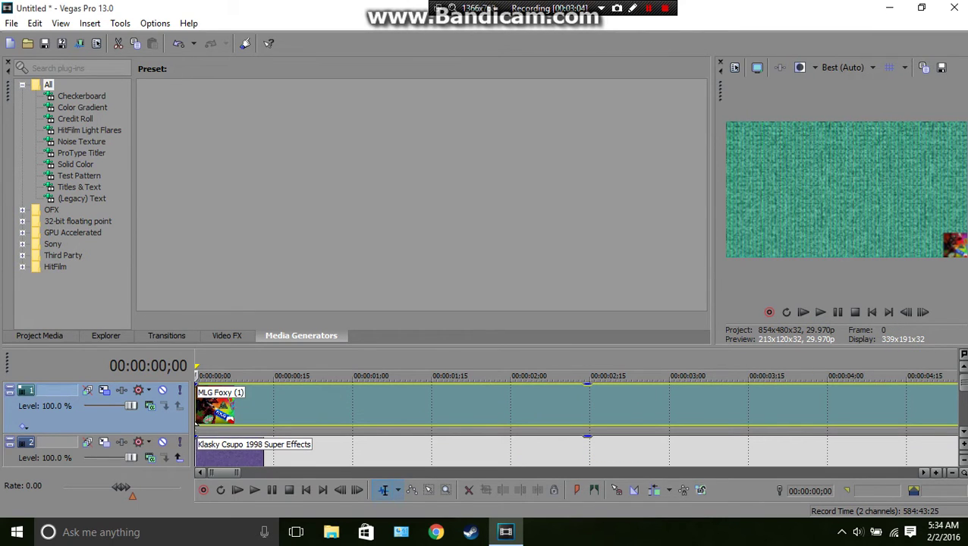
key("space")
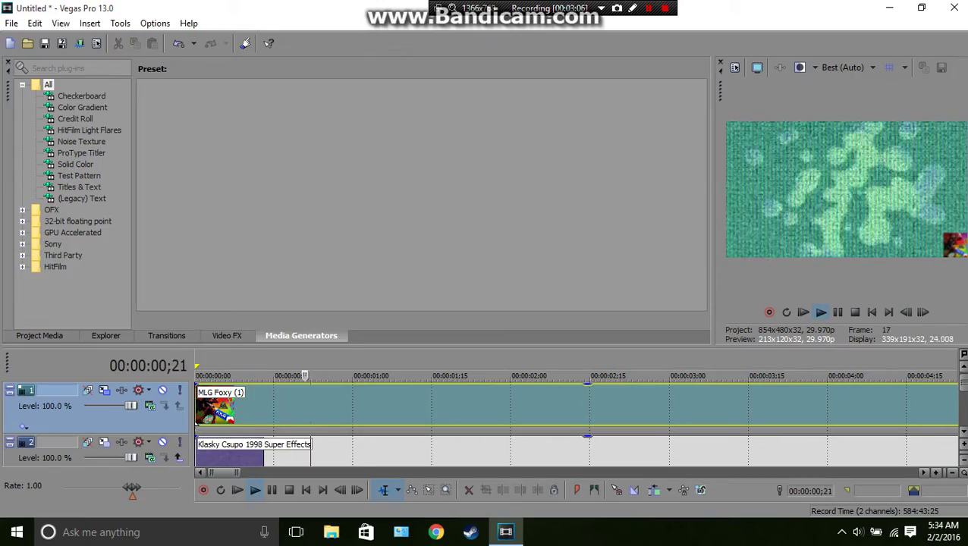
Open the YouTube upload form for the project and enter the title "Ruined Klasky Csupo 1998 Super Effects".
left_click(11, 23)
left_click(55, 256)
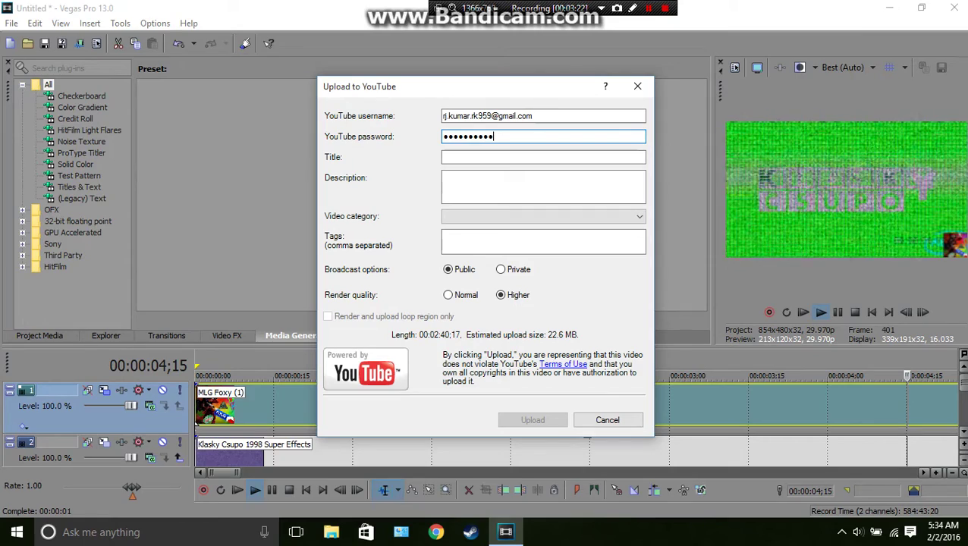
left_click(493, 157)
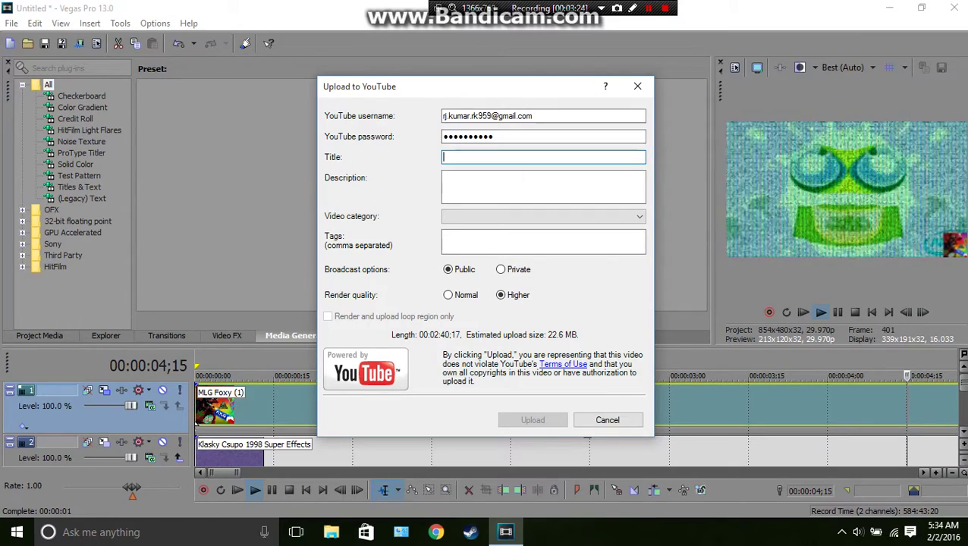
type("Kla")
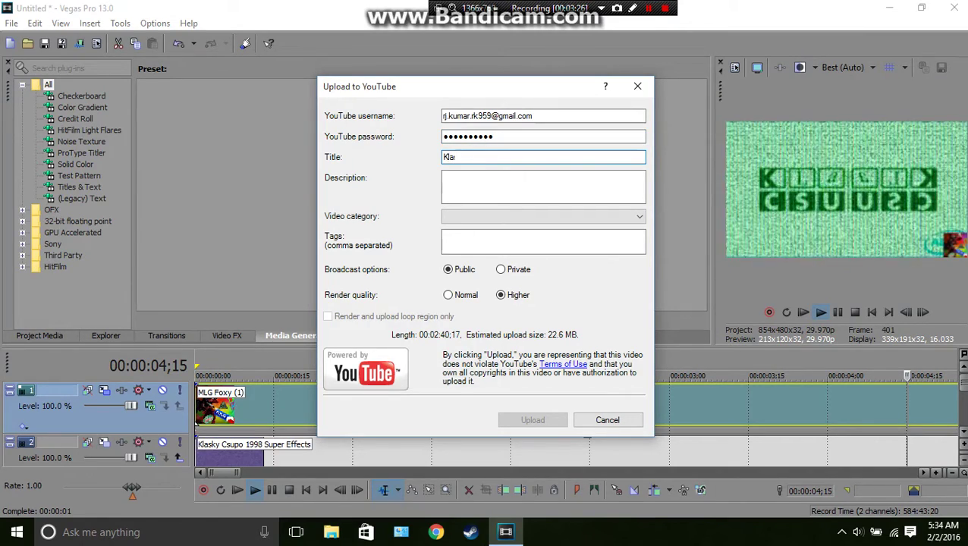
type("sky Cs")
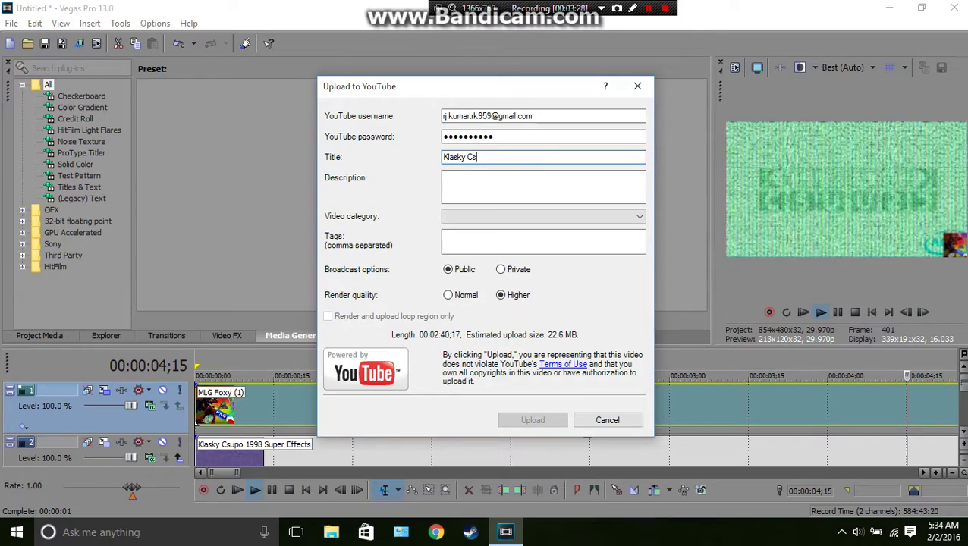
type("u")
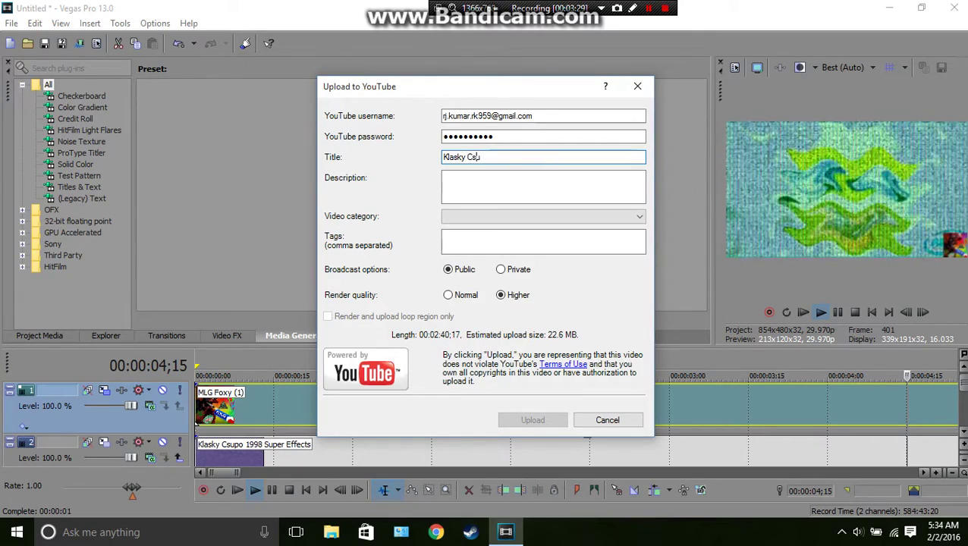
type("Ruined")
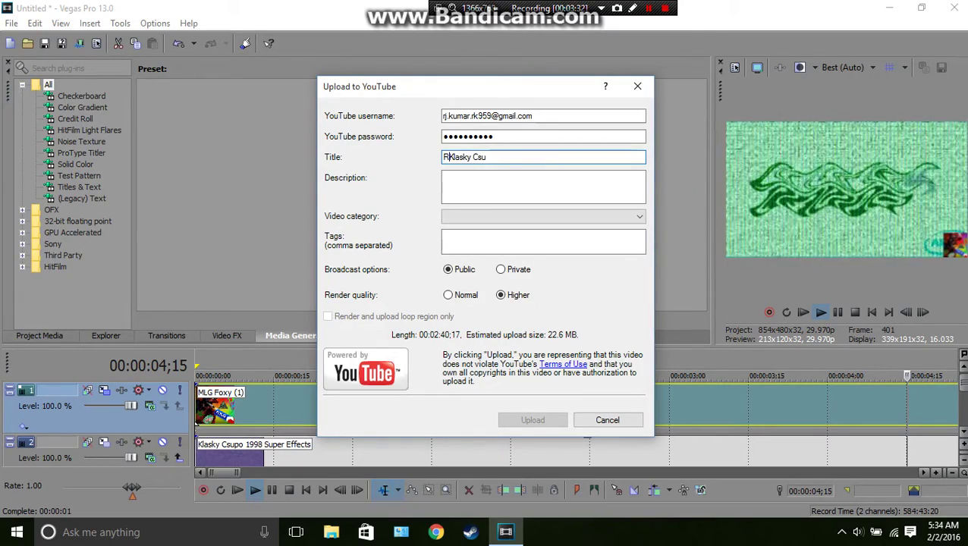
key("Right")
key("Right")
key("Right")
key("Right")
key("Right")
key("Right")
key("Right")
key("Right")
key("Right")
key("Right")
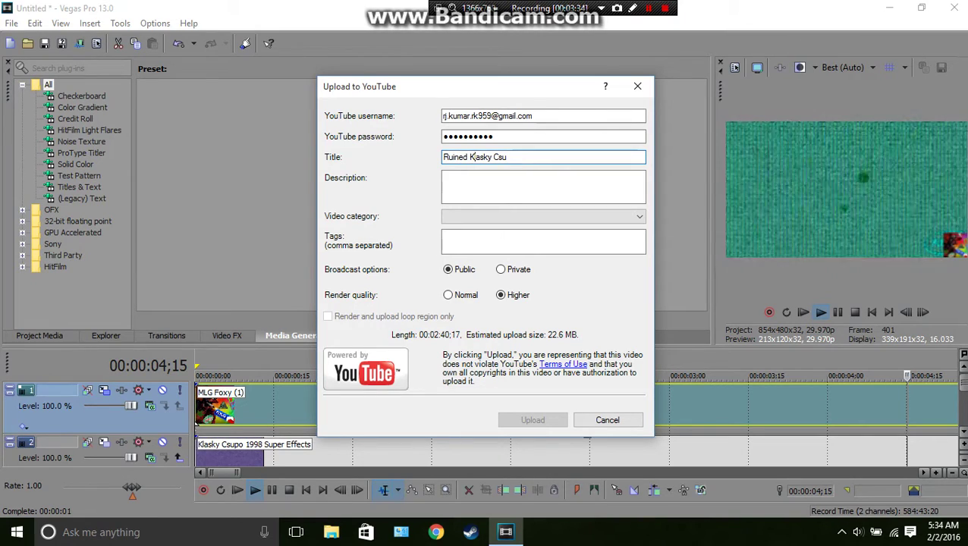
type("po ")
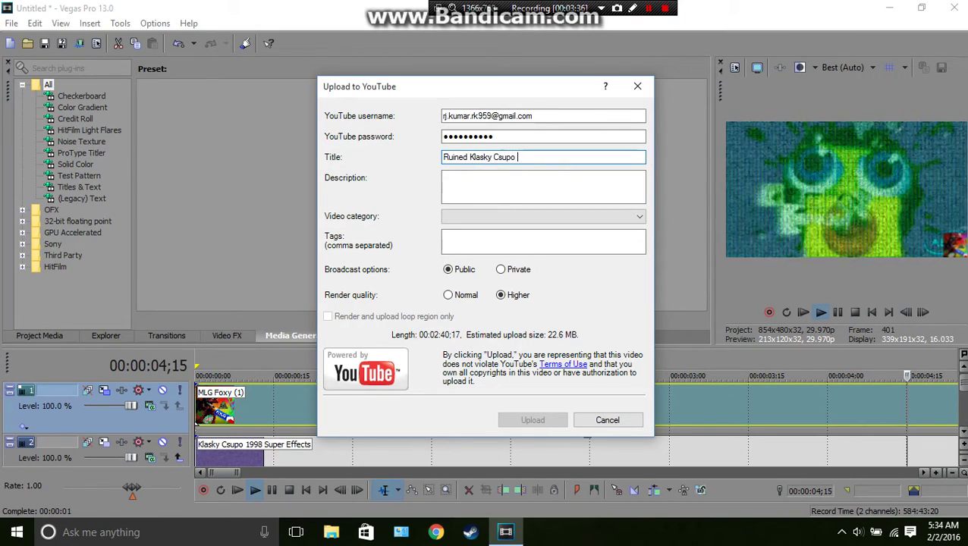
type("1998 ")
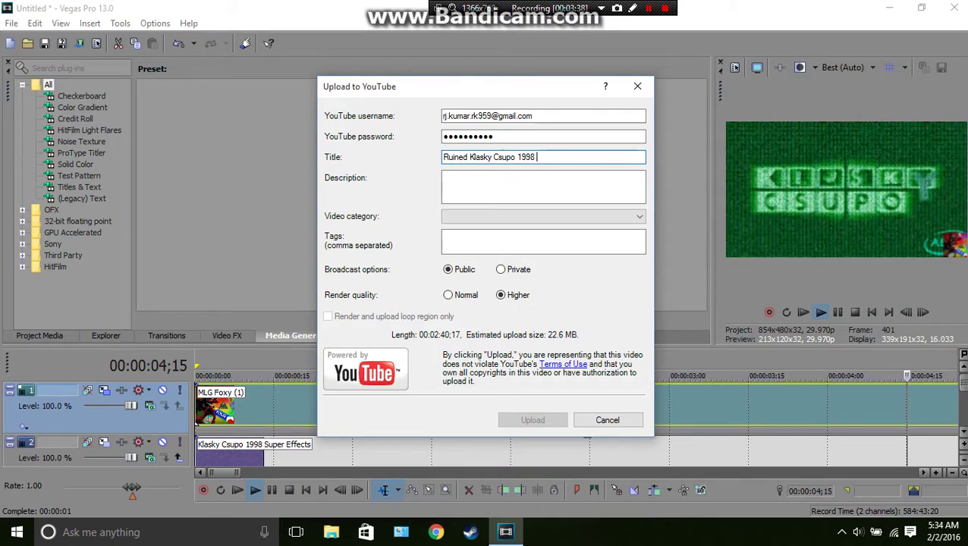
type("Sup")
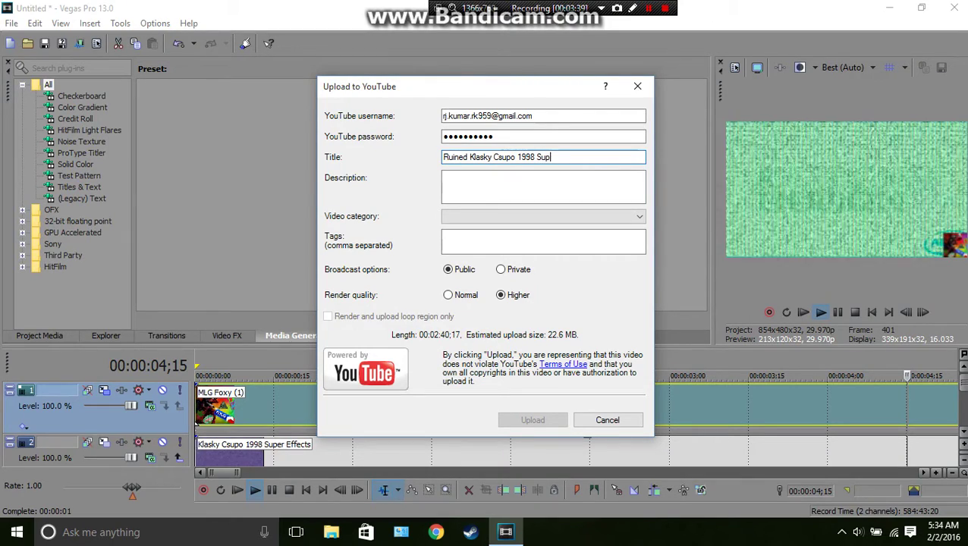
type("er Effe")
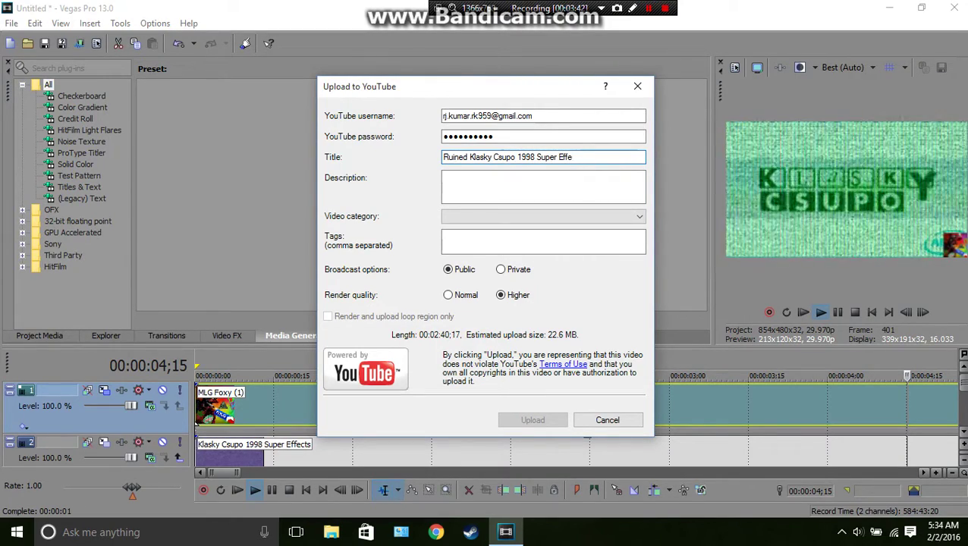
type("cts")
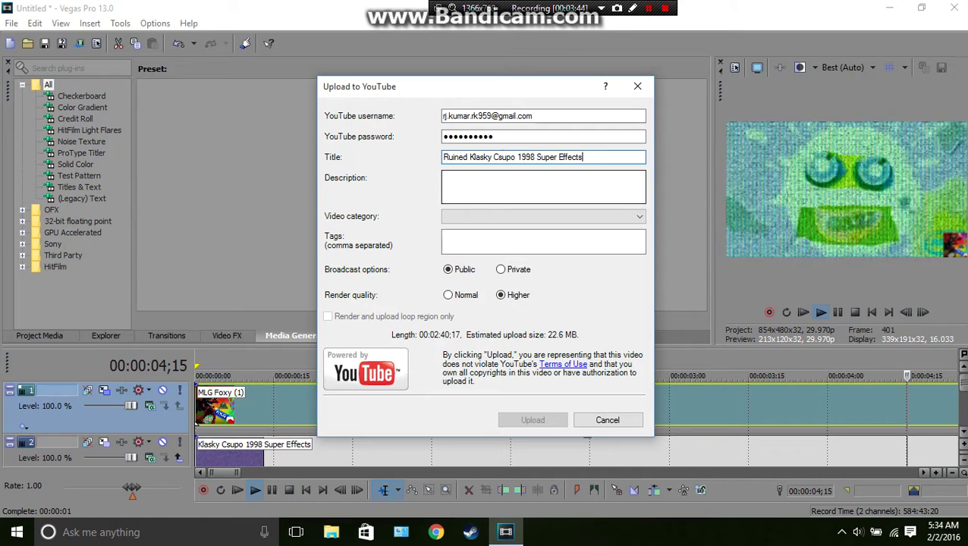
Enter "I owe nothing." as the description of the YouTube upload.
left_click(444, 177)
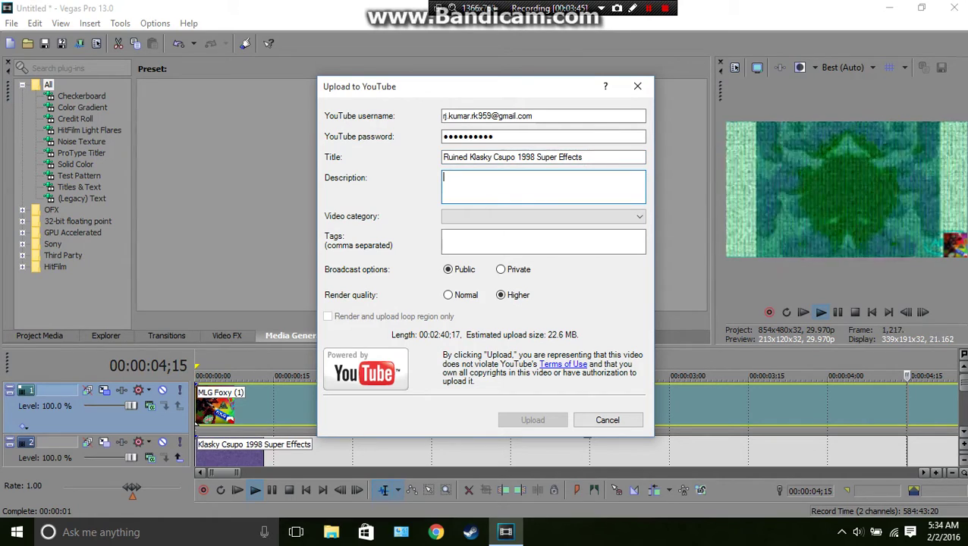
type("I owe")
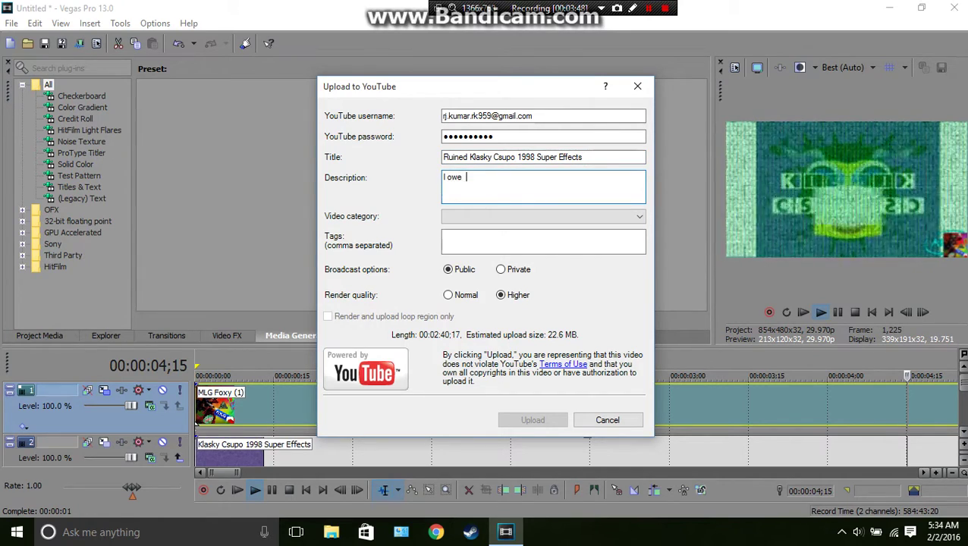
type(" noht")
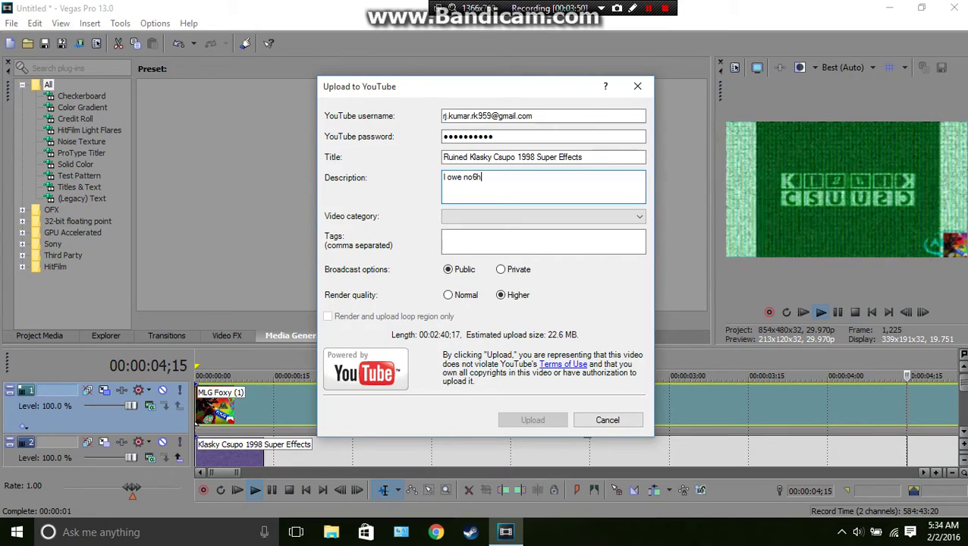
key("BackSpace")
key("BackSpace")
type("t")
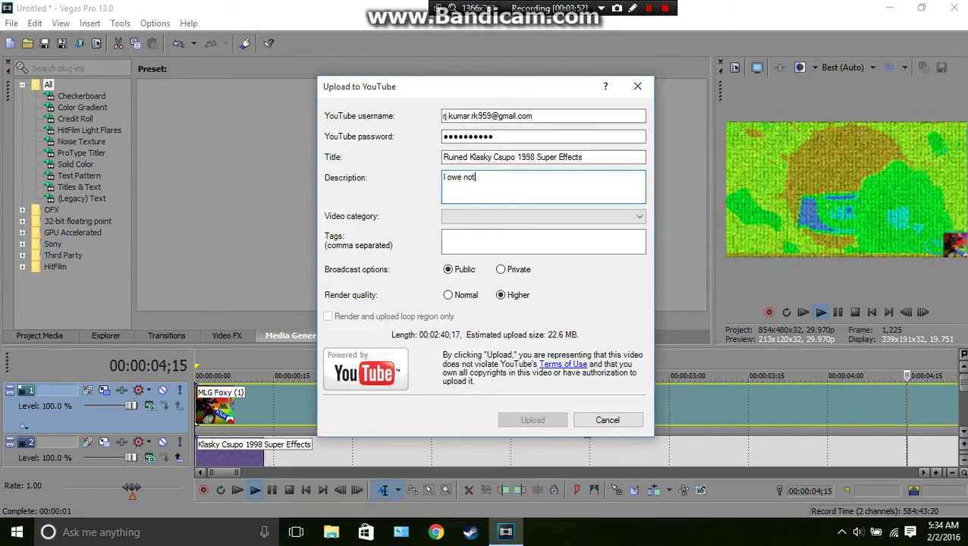
type("hing.")
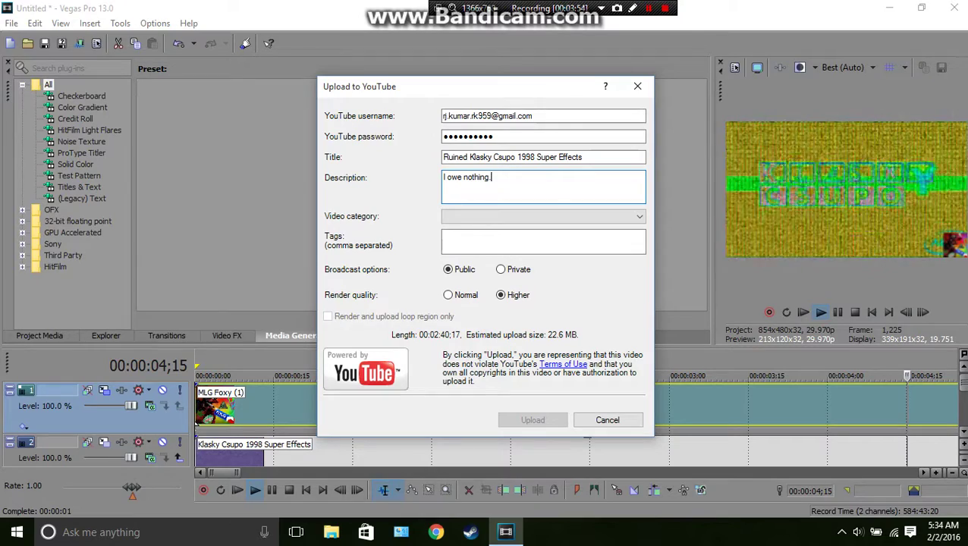
Set the video category of the upload to People & Blogs.
left_click(543, 217)
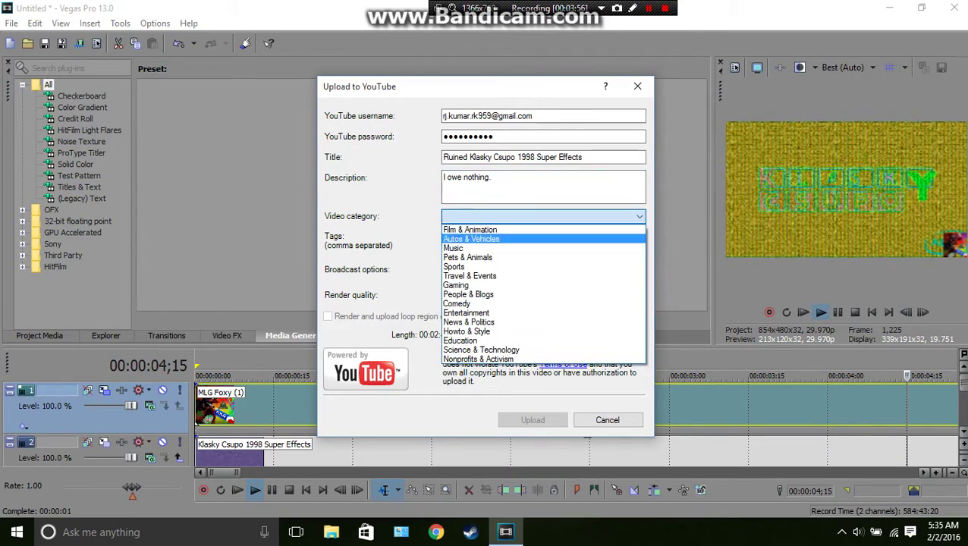
key("Up")
key("Up")
key("Up")
key("Up")
key("Up")
key("Tab")
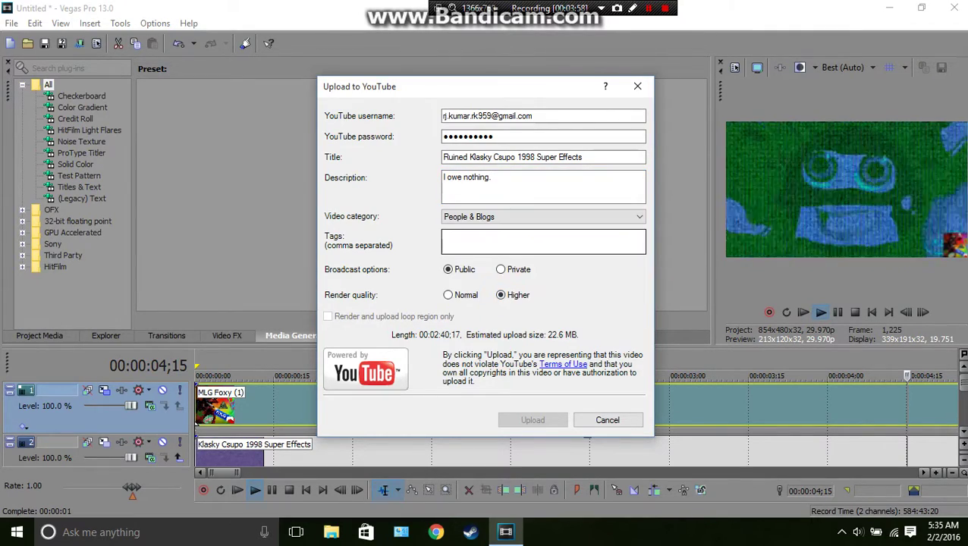
Add the tag "Klasky Csupo" and start the upload to YouTube.
type("K")
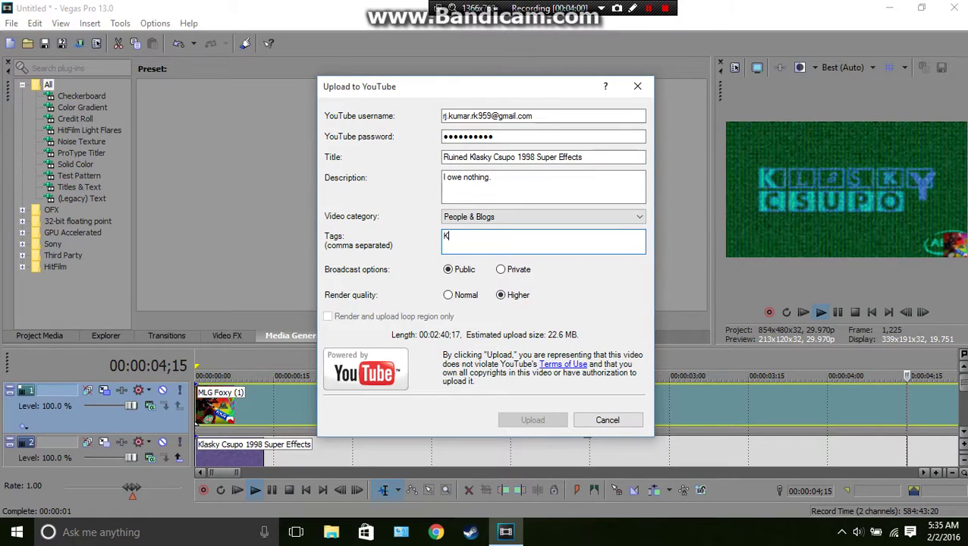
type("lasky Csup")
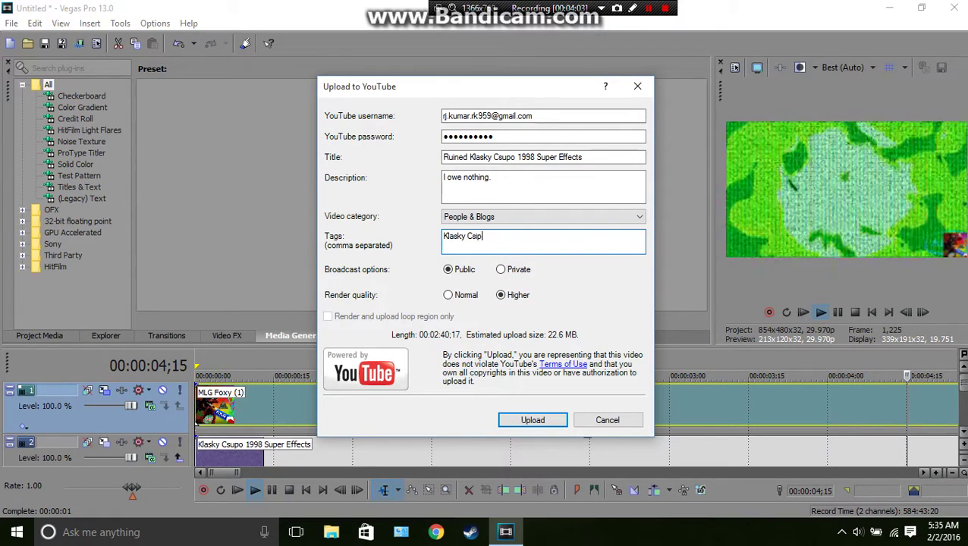
key("BackSpace")
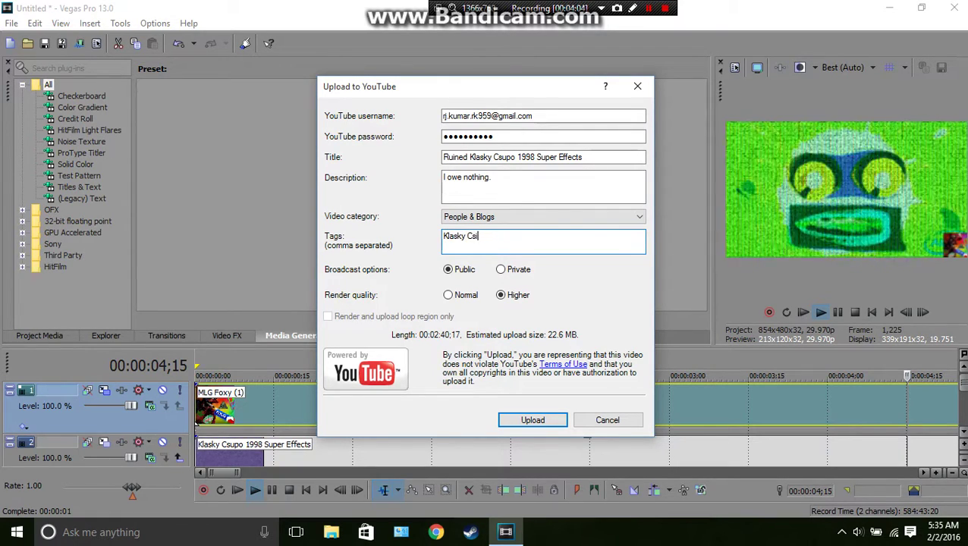
type("upo")
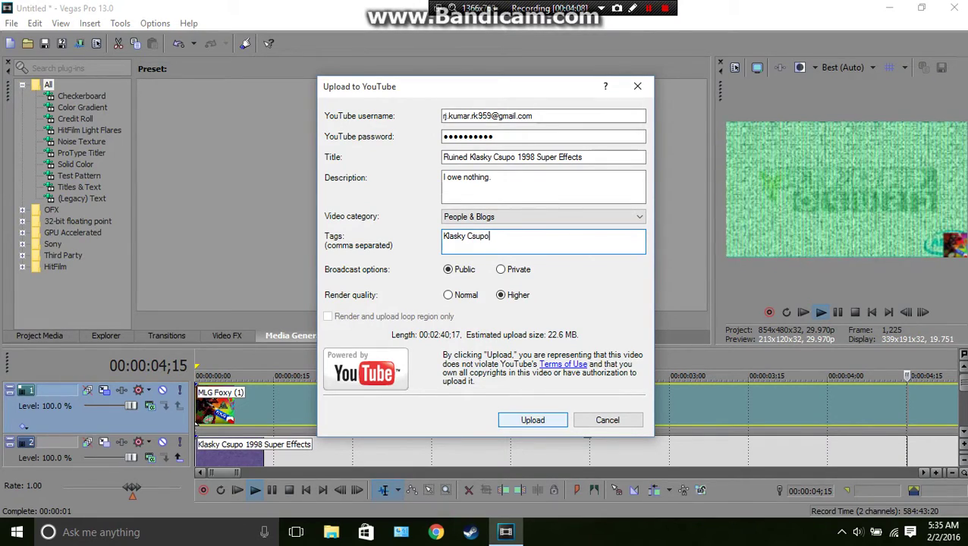
left_click(532, 419)
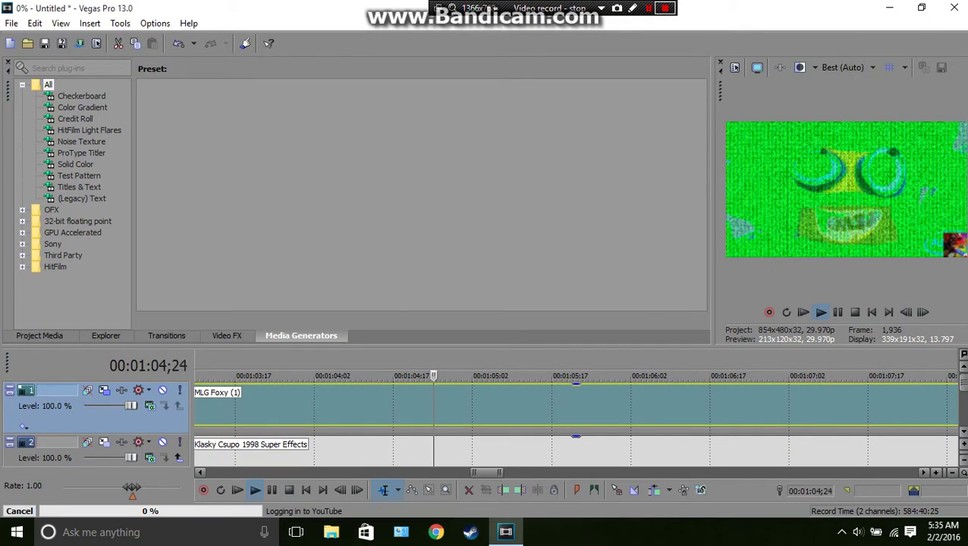